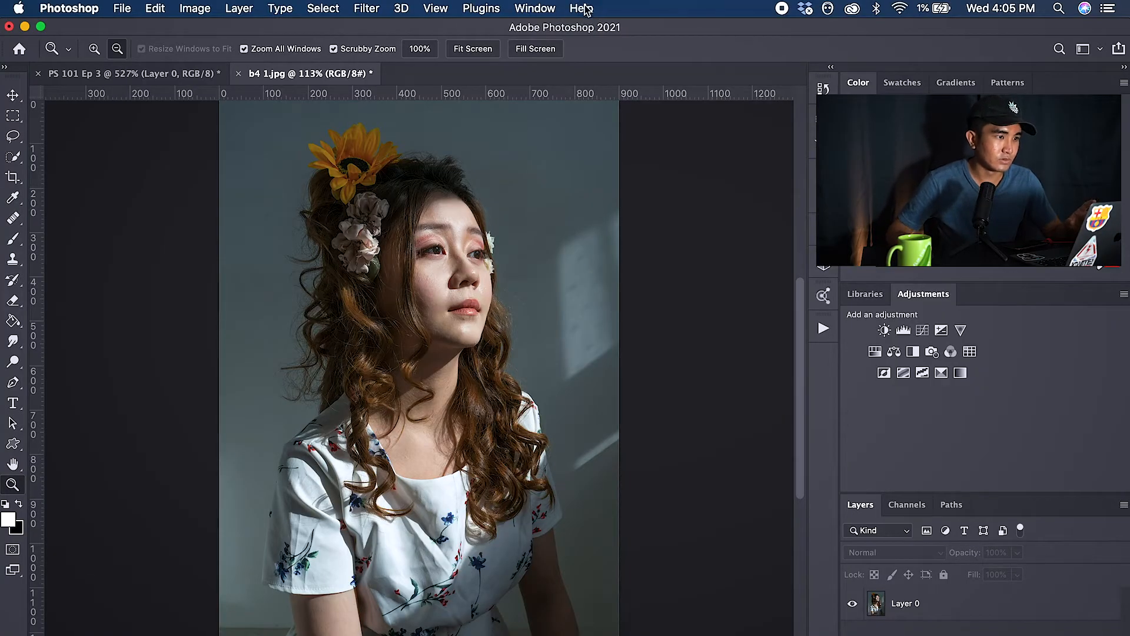
Step: Open the Discover panel's Quick actions and apply Remove background to Layer 0, then close the panel
{"action": "left_click", "coordinate": [585, 8]}
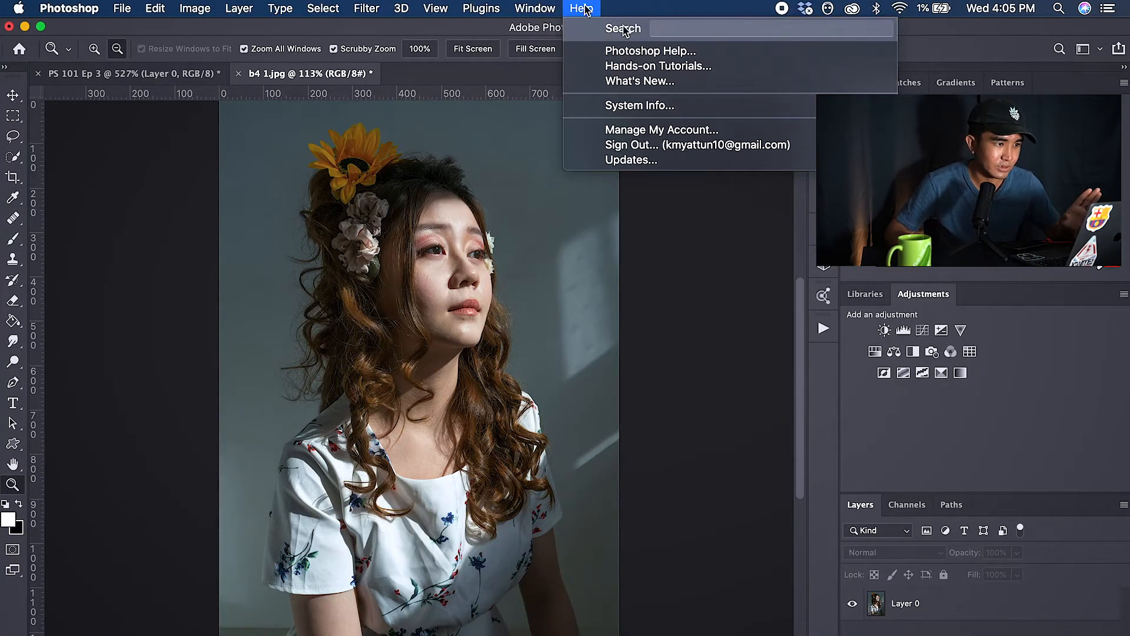
{"action": "left_click", "coordinate": [693, 56]}
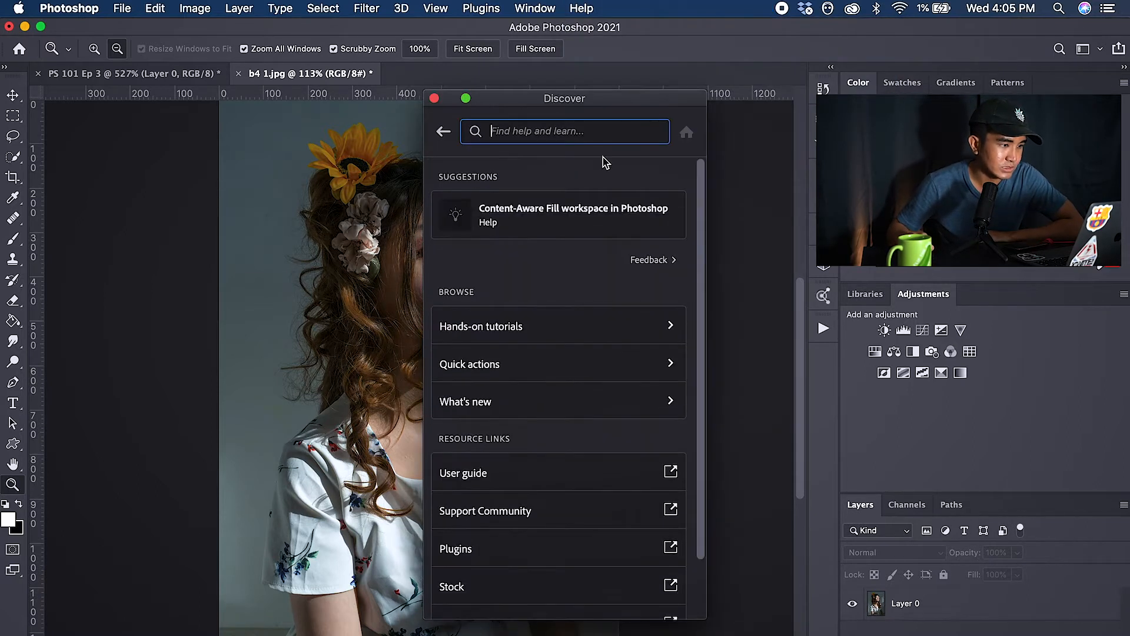
{"action": "left_click", "coordinate": [594, 370]}
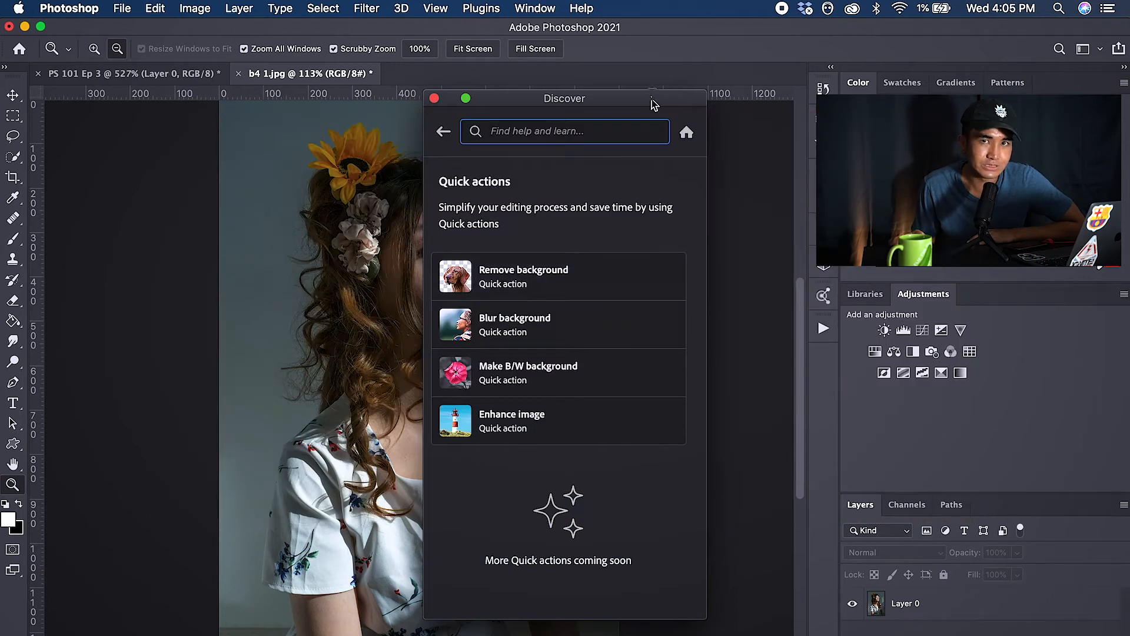
{"action": "left_click_drag", "start_coordinate": [651, 105], "coordinate": [856, 96]}
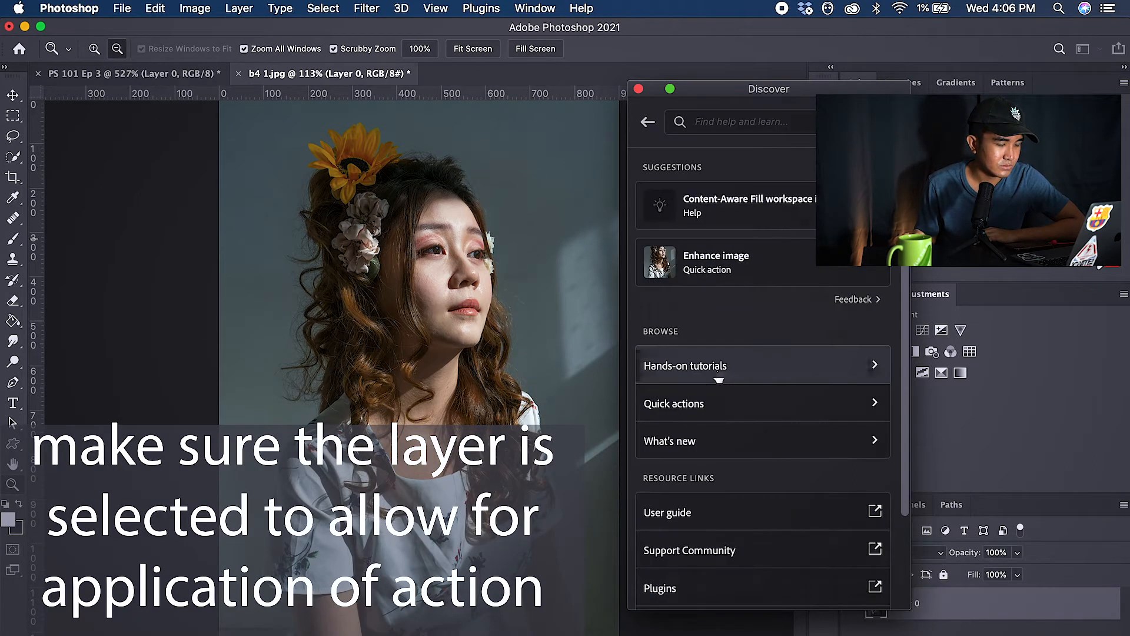
{"action": "left_click", "coordinate": [719, 400]}
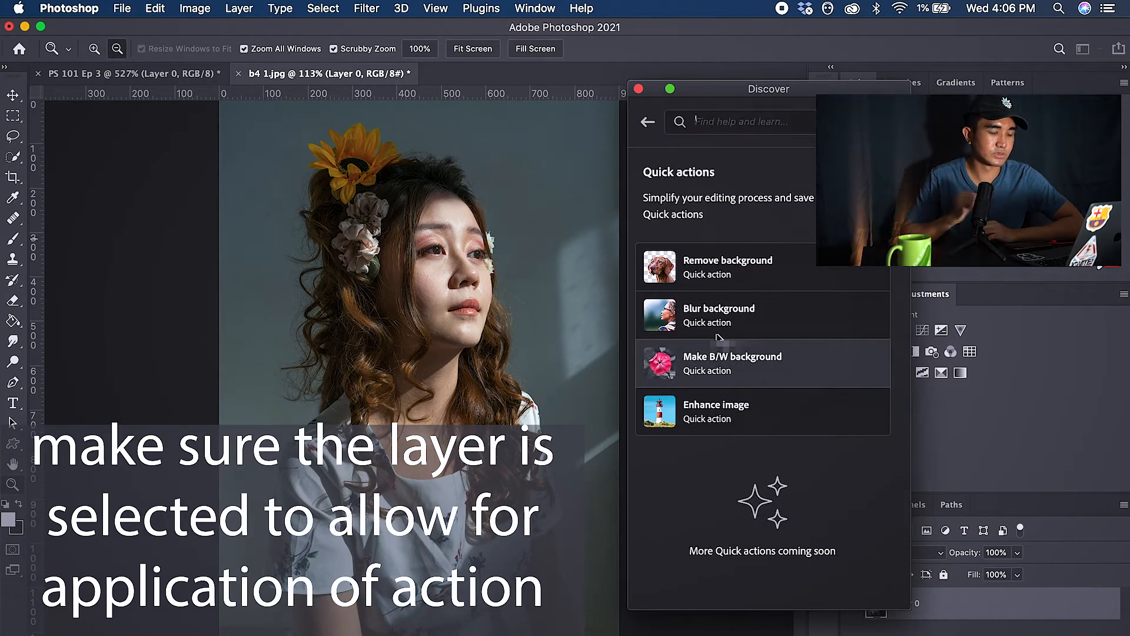
{"action": "left_click", "coordinate": [730, 268]}
{"action": "left_click", "coordinate": [757, 415]}
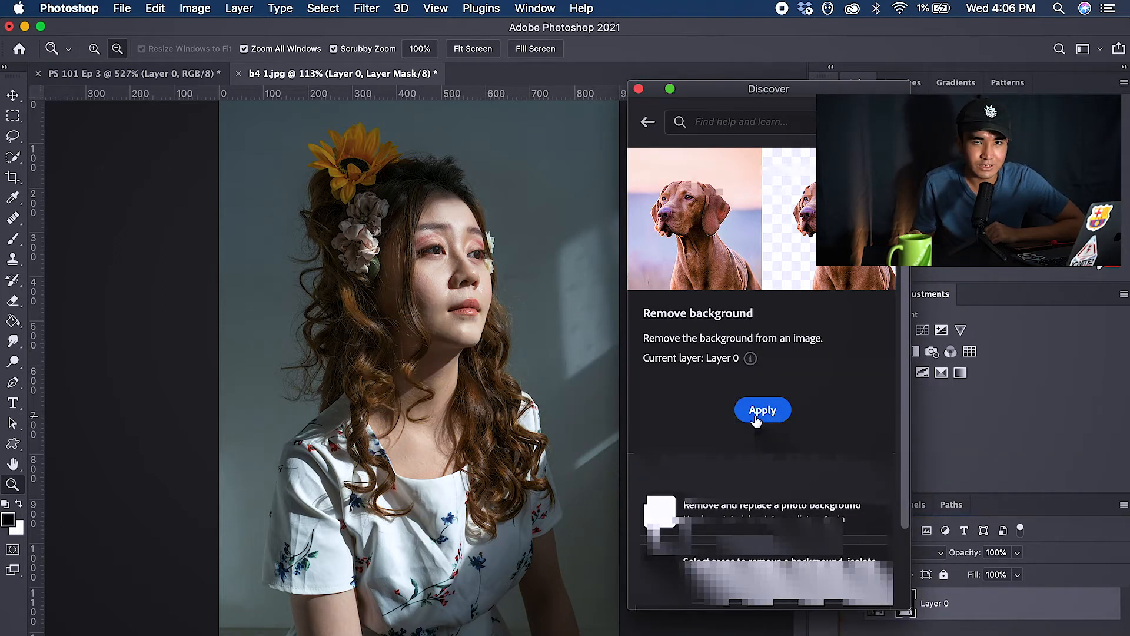
{"action": "left_click", "coordinate": [638, 89]}
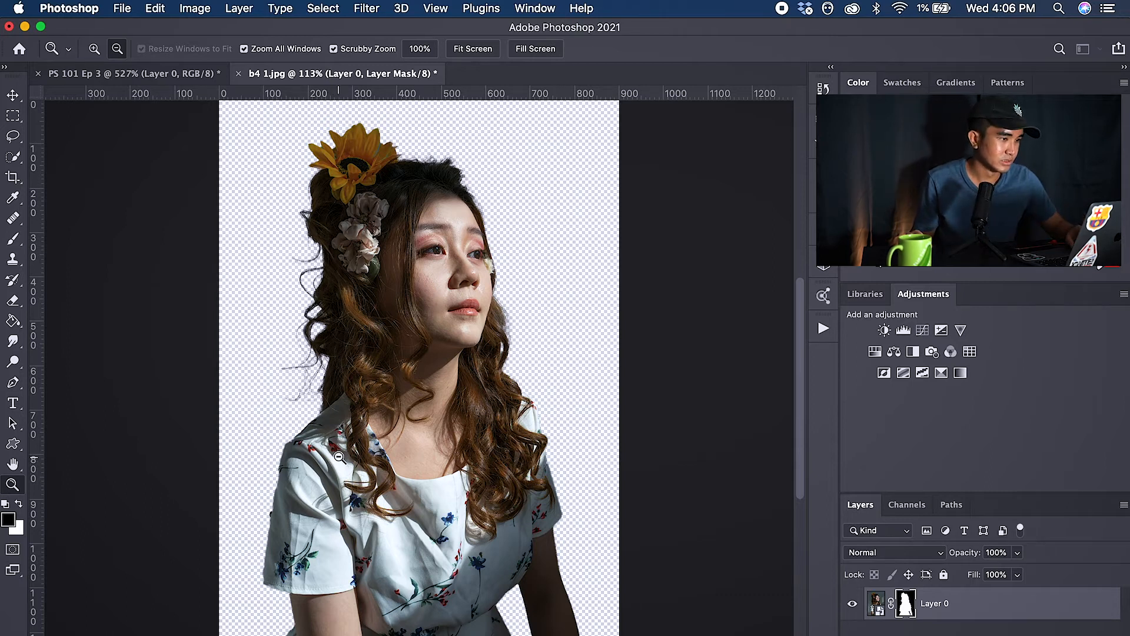
Step: Zoom in to inspect the cutout edges around the hair, then fit the image back to the screen
{"action": "left_click", "coordinate": [452, 167]}
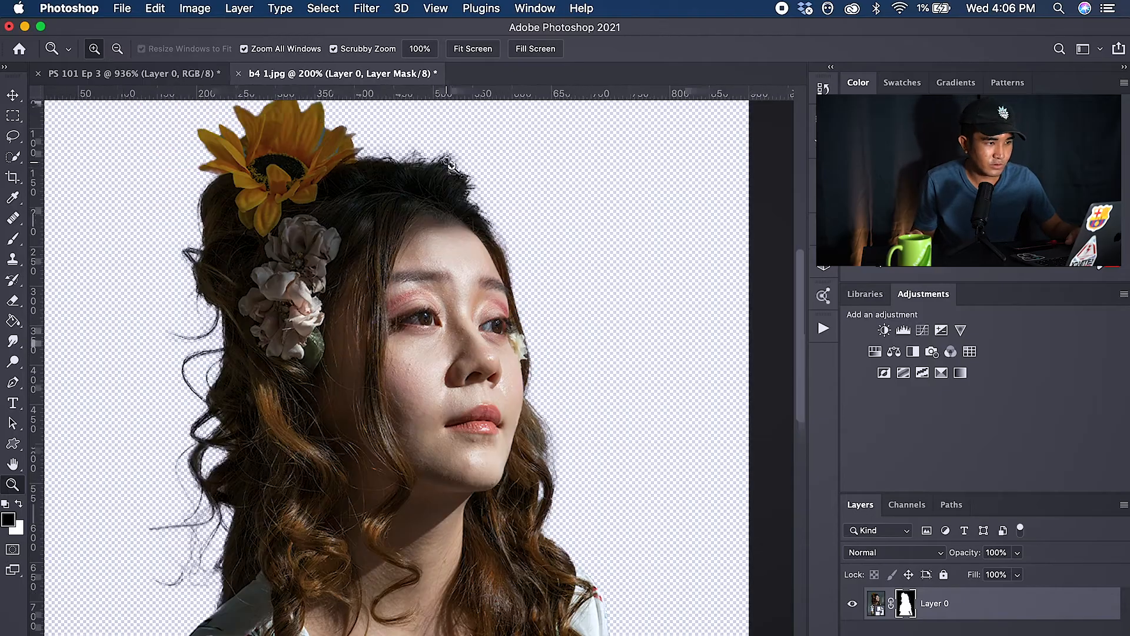
{"action": "left_click", "coordinate": [532, 211]}
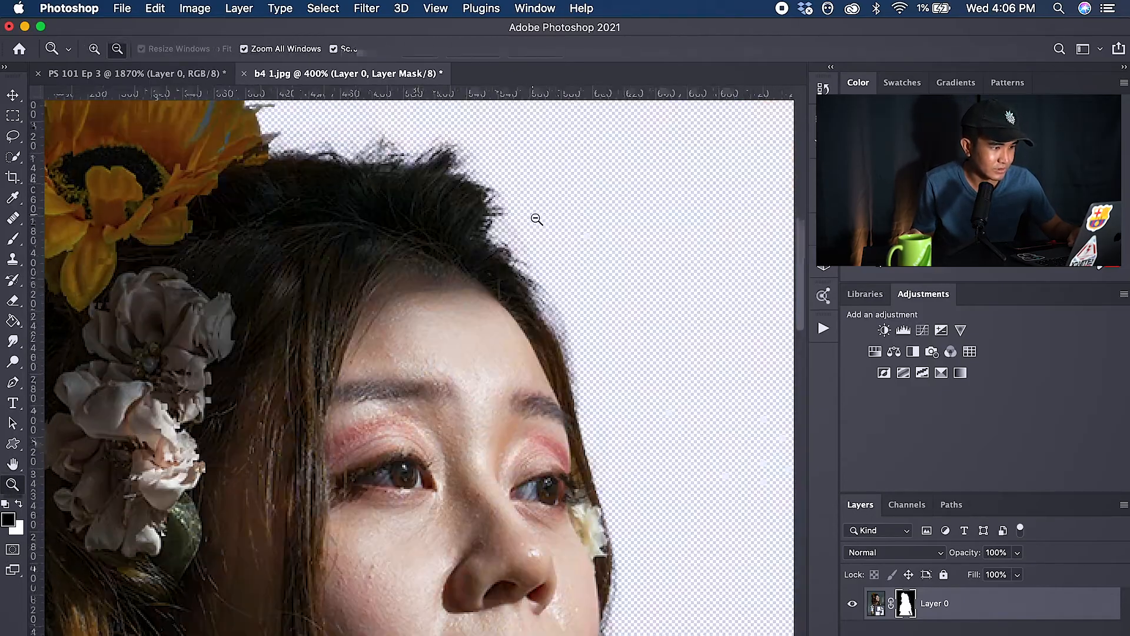
{"action": "key", "text": "space"}
{"action": "left_click_drag", "start_coordinate": [395, 394], "coordinate": [412, 200]}
{"action": "left_click", "coordinate": [396, 214], "text": "alt"}
{"action": "left_click", "coordinate": [473, 48]}
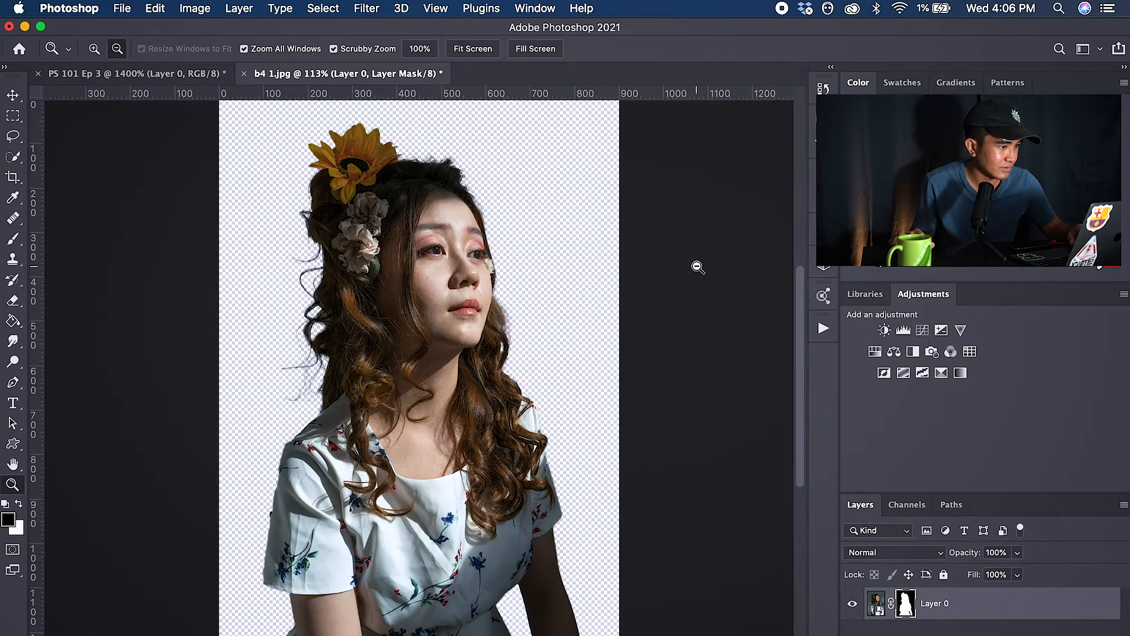
{"action": "left_click", "coordinate": [302, 371]}
{"action": "left_click", "coordinate": [302, 372]}
{"action": "left_click", "coordinate": [302, 372]}
{"action": "left_click", "coordinate": [302, 372]}
{"action": "left_click", "coordinate": [302, 372]}
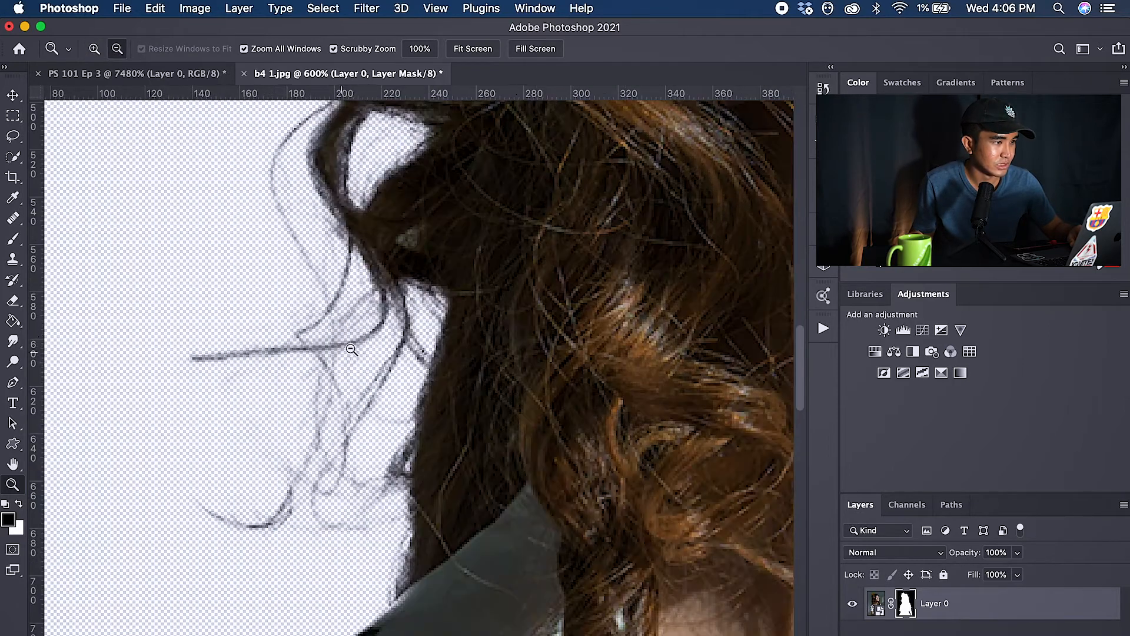
{"action": "left_click", "coordinate": [518, 338], "text": "alt"}
{"action": "left_click", "coordinate": [517, 337], "text": "alt"}
{"action": "left_click", "coordinate": [518, 337], "text": "alt"}
{"action": "left_click", "coordinate": [518, 337], "text": "alt"}
{"action": "left_click", "coordinate": [518, 337], "text": "alt"}
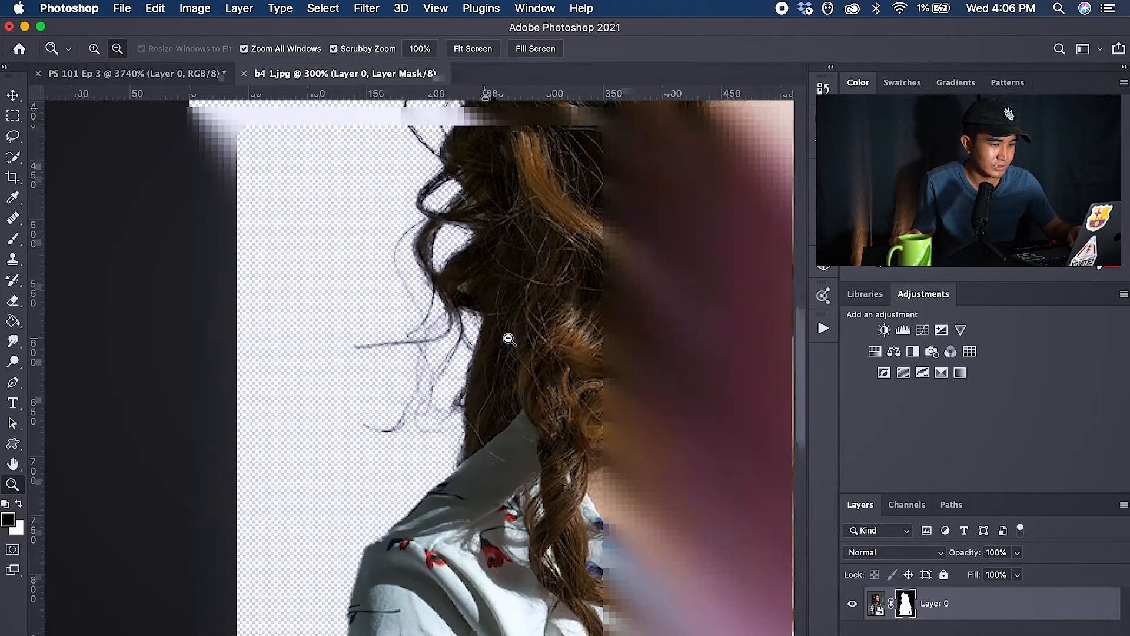
{"action": "left_click", "coordinate": [473, 49]}
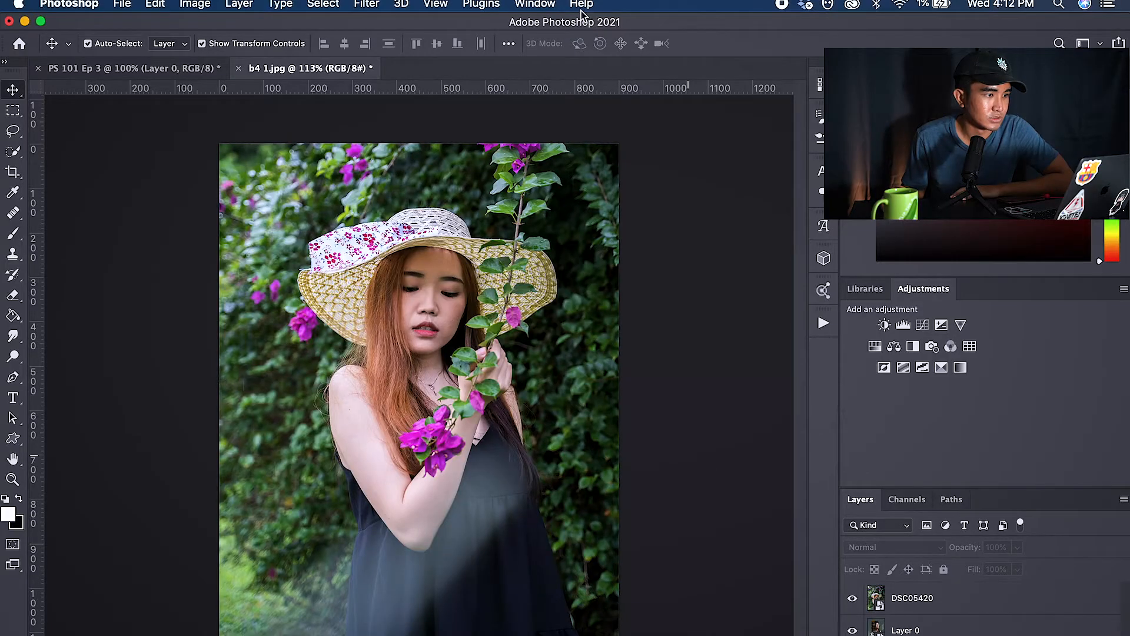
Step: Try to apply the Blur background quick action to the hat portrait from the Discover panel
{"action": "left_click", "coordinate": [581, 4]}
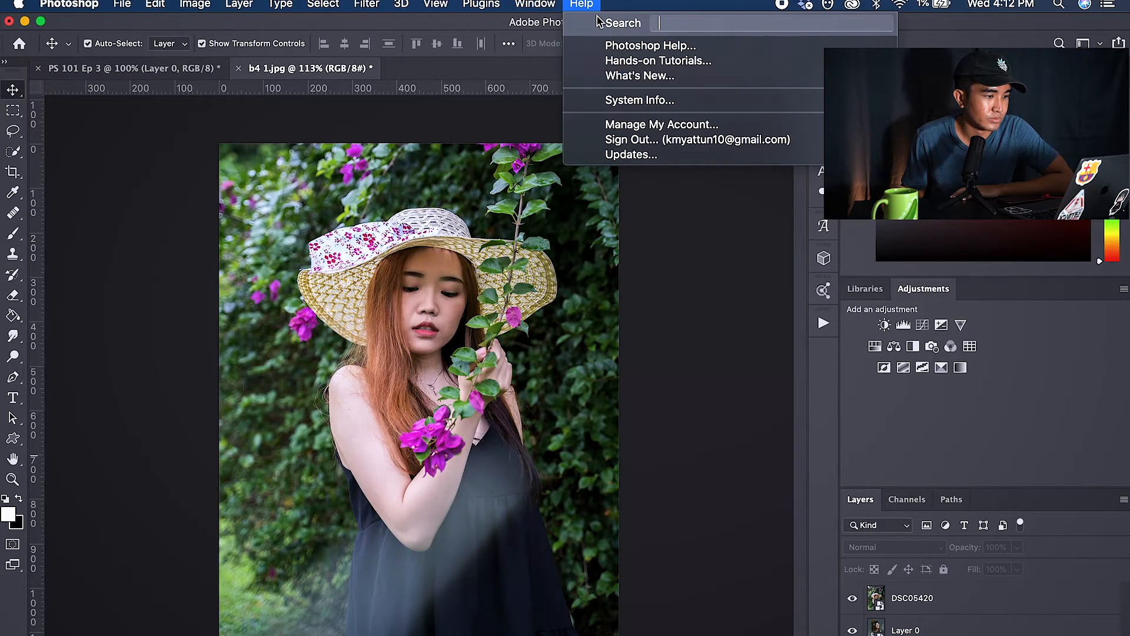
{"action": "left_click", "coordinate": [707, 47]}
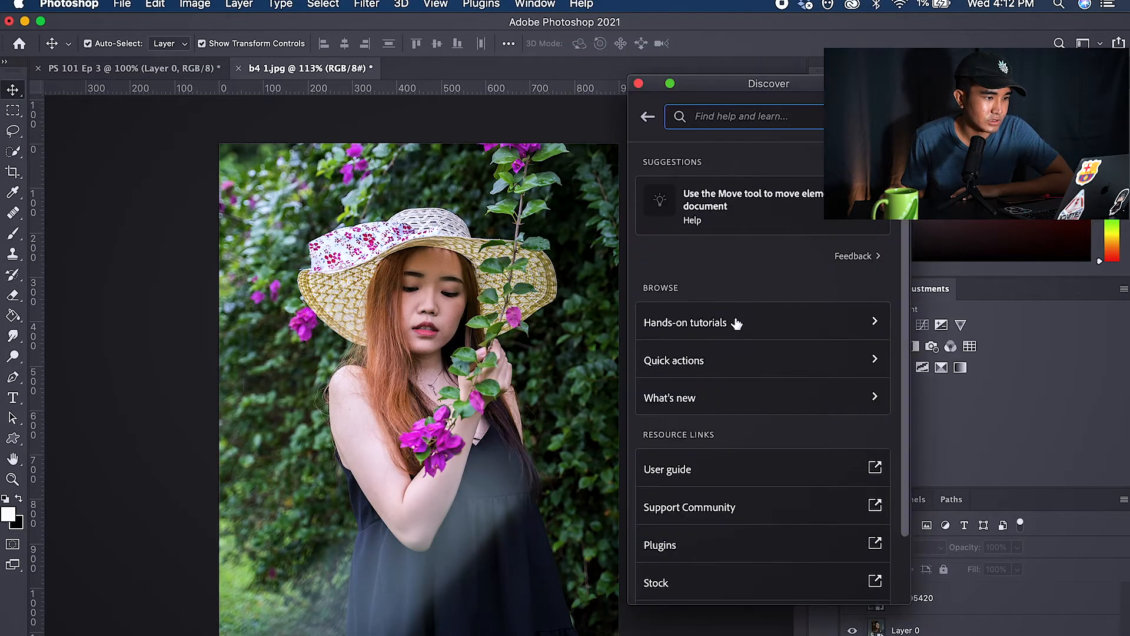
{"action": "left_click", "coordinate": [746, 366]}
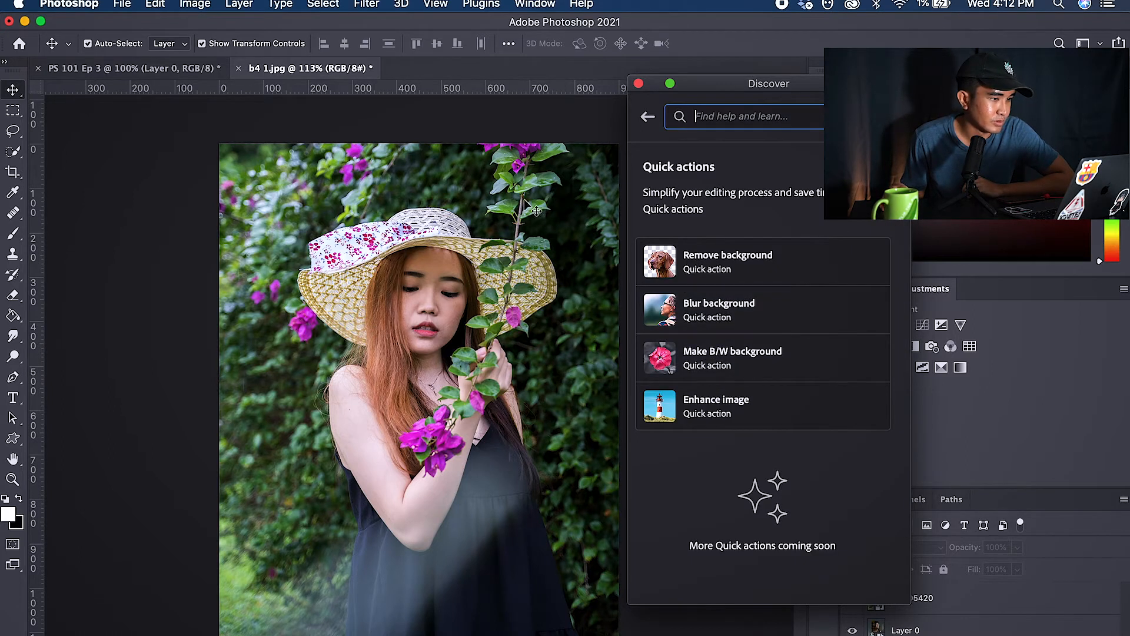
{"action": "left_click", "coordinate": [175, 288]}
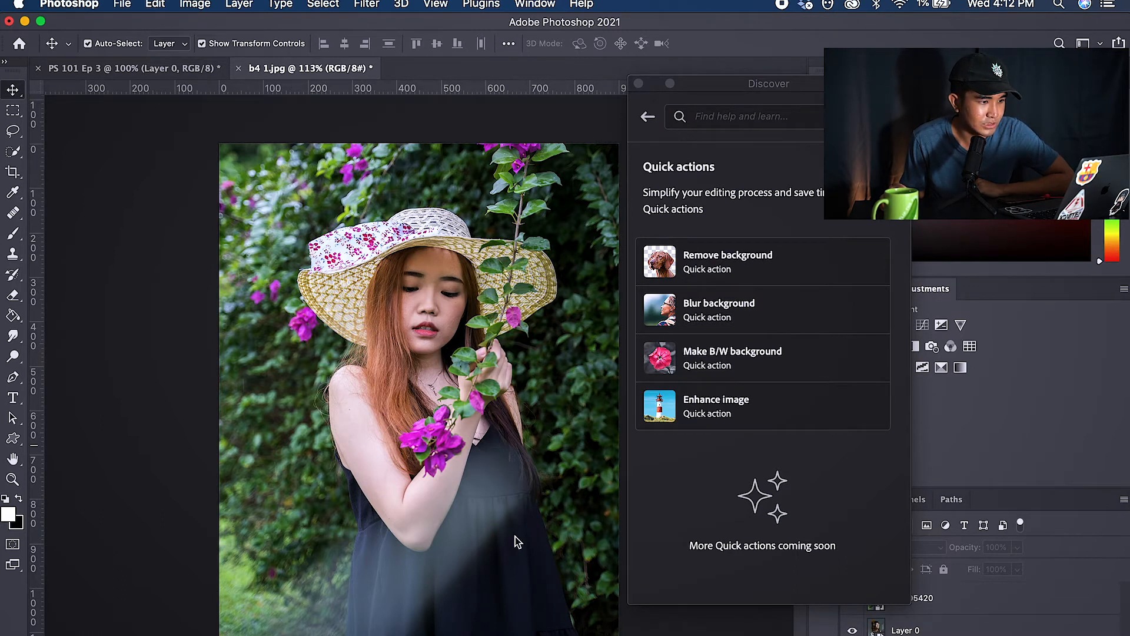
{"action": "left_click", "coordinate": [755, 307]}
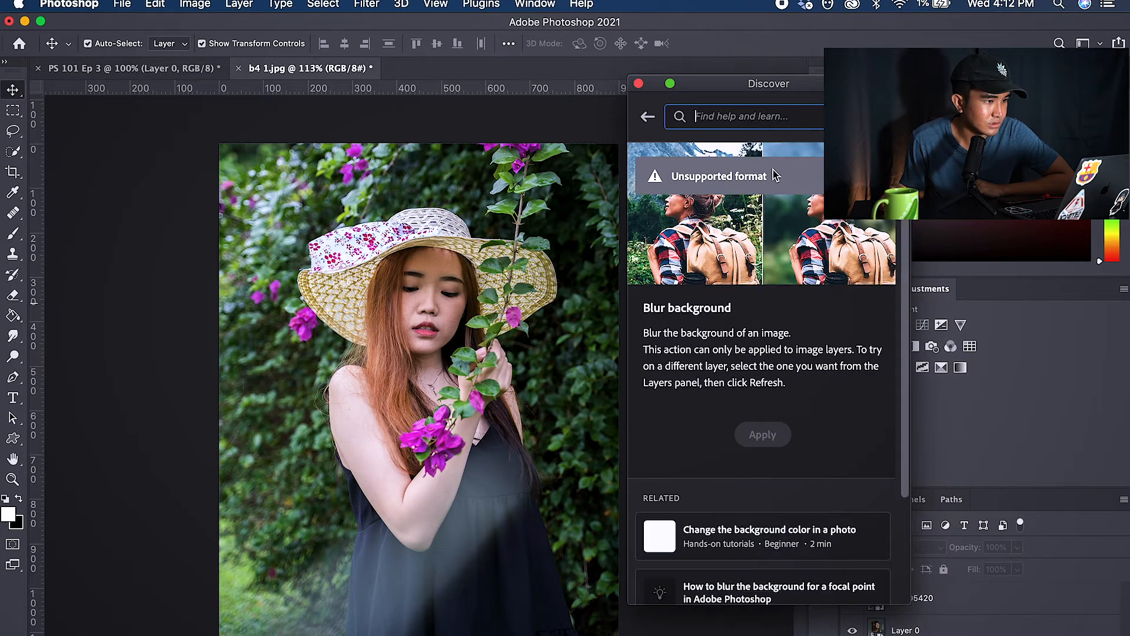
{"action": "left_click", "coordinate": [650, 118]}
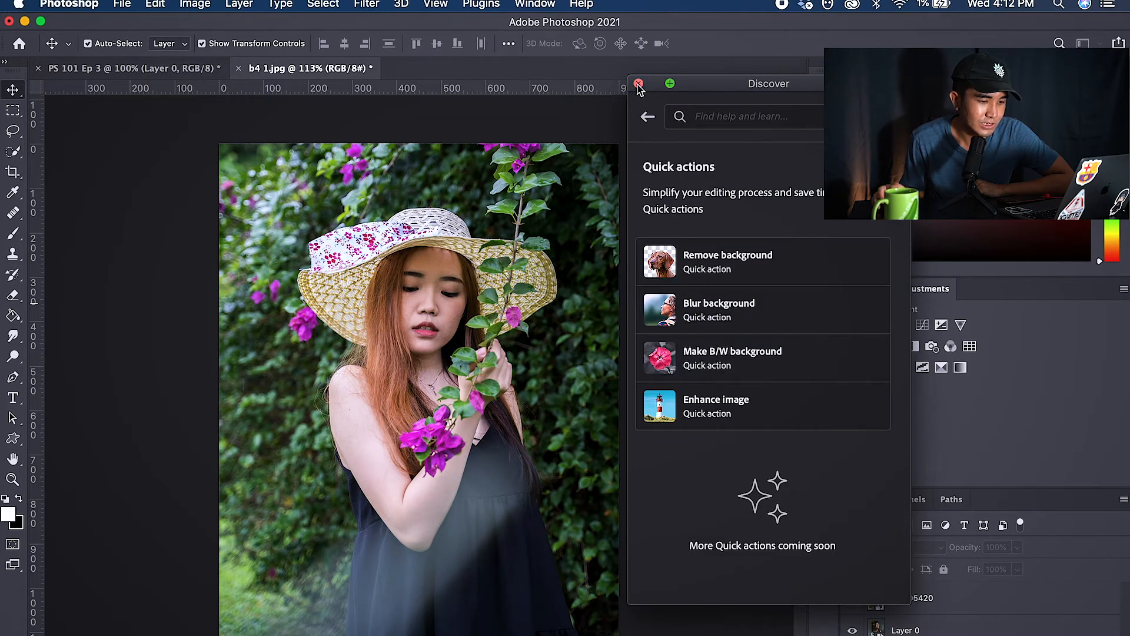
{"action": "left_click", "coordinate": [638, 84]}
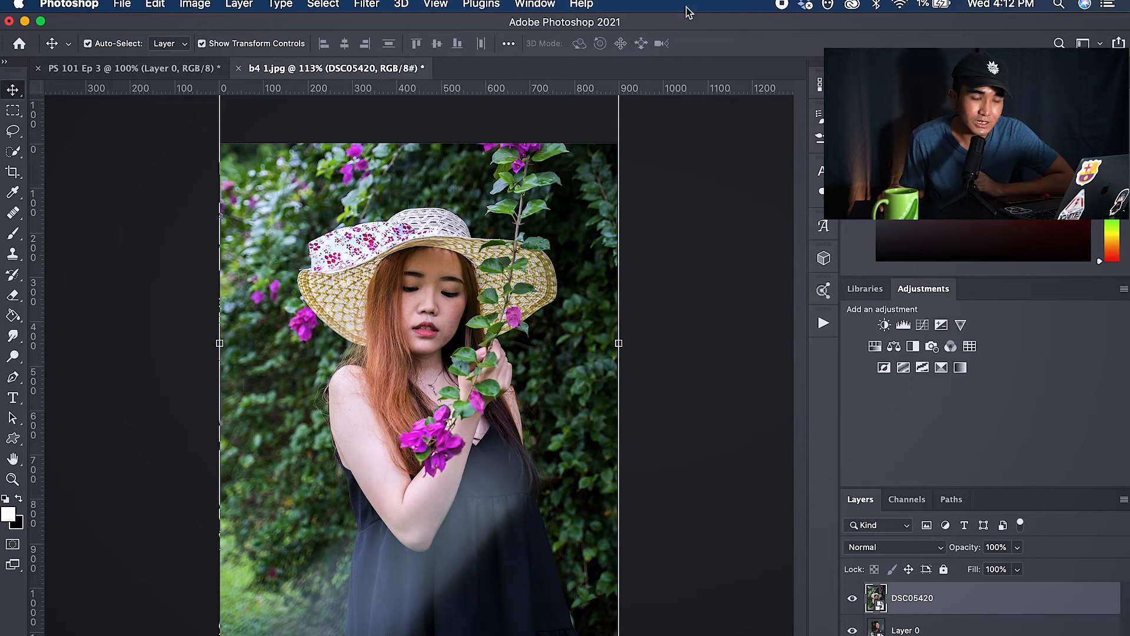
Step: With the DSC05420 layer selected, apply the Blur background quick action and close the Discover panel
{"action": "left_click", "coordinate": [582, 6]}
{"action": "left_click", "coordinate": [647, 46]}
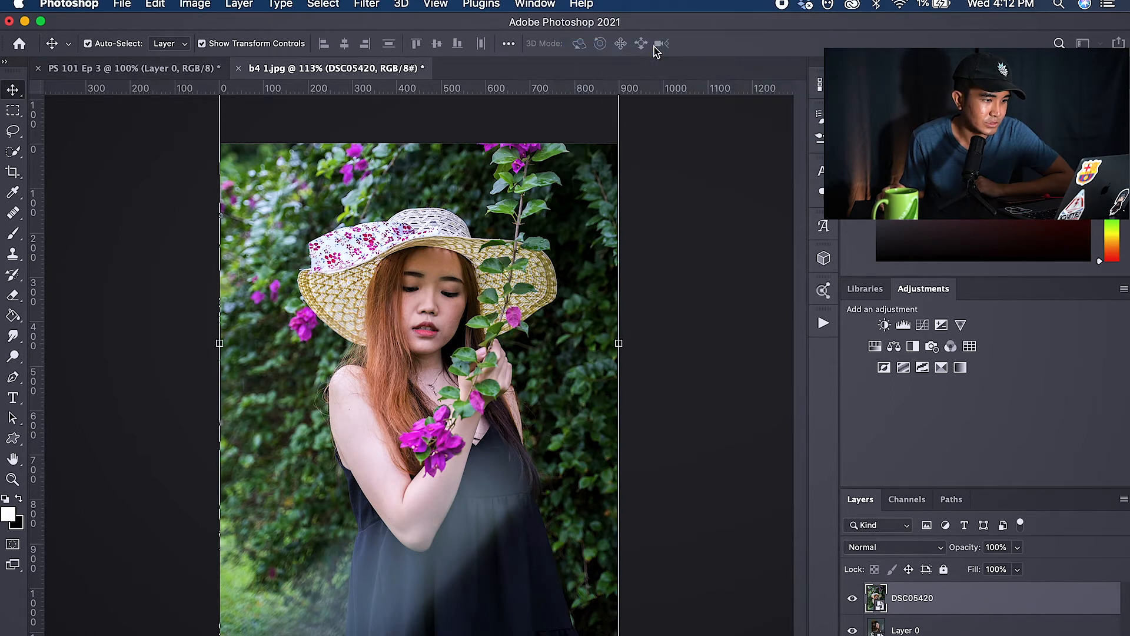
{"action": "left_click", "coordinate": [729, 413]}
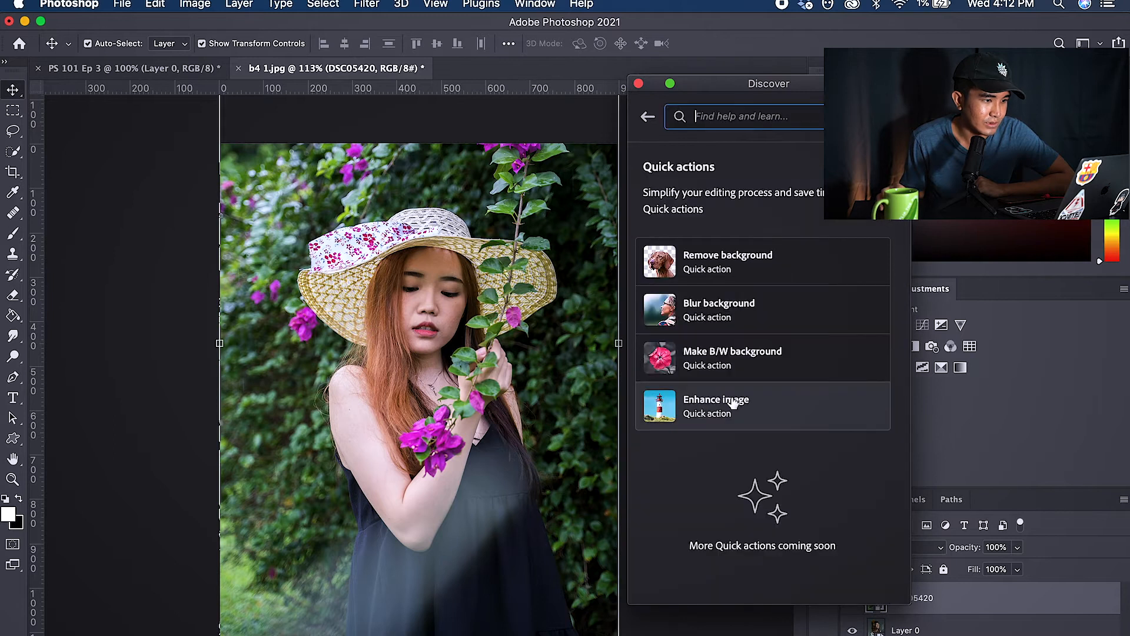
{"action": "left_click", "coordinate": [739, 328]}
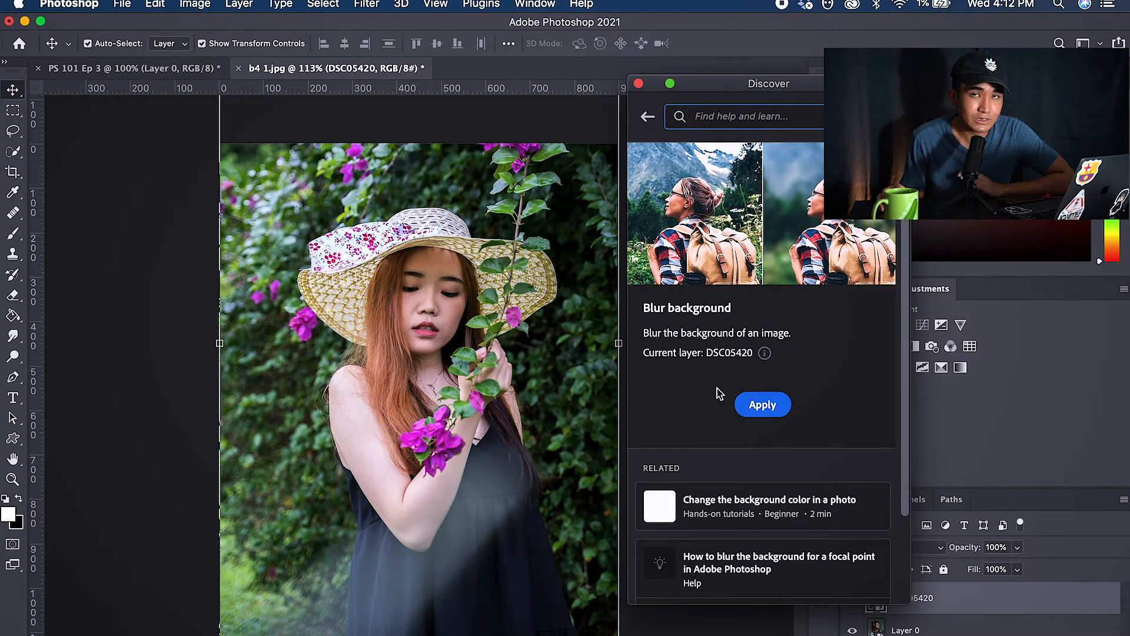
{"action": "left_click", "coordinate": [754, 406]}
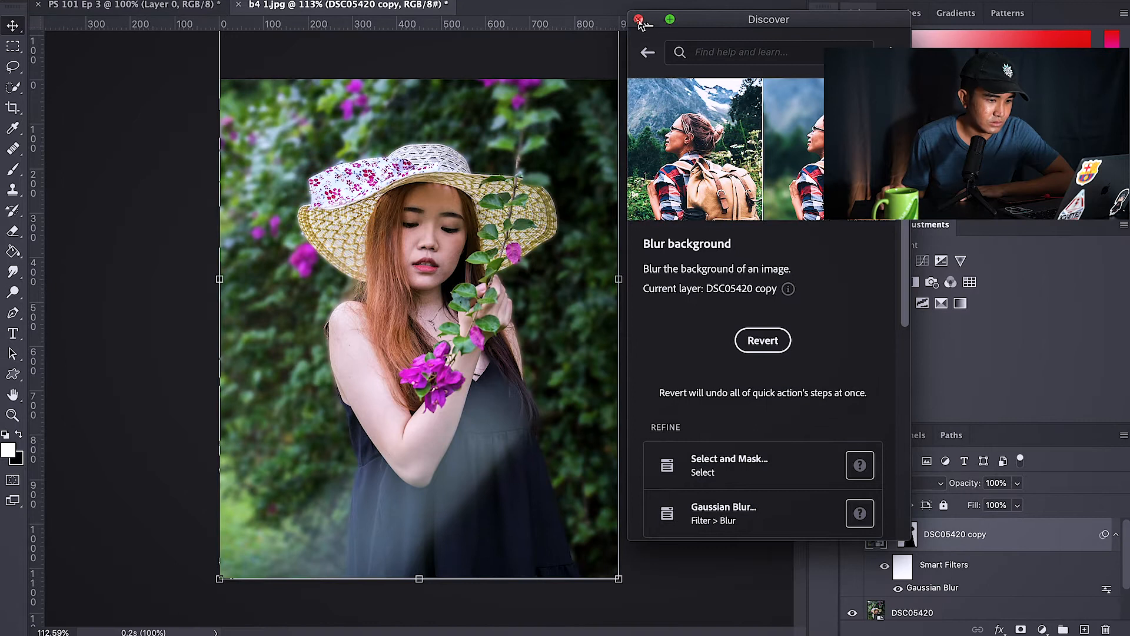
{"action": "left_click", "coordinate": [639, 20]}
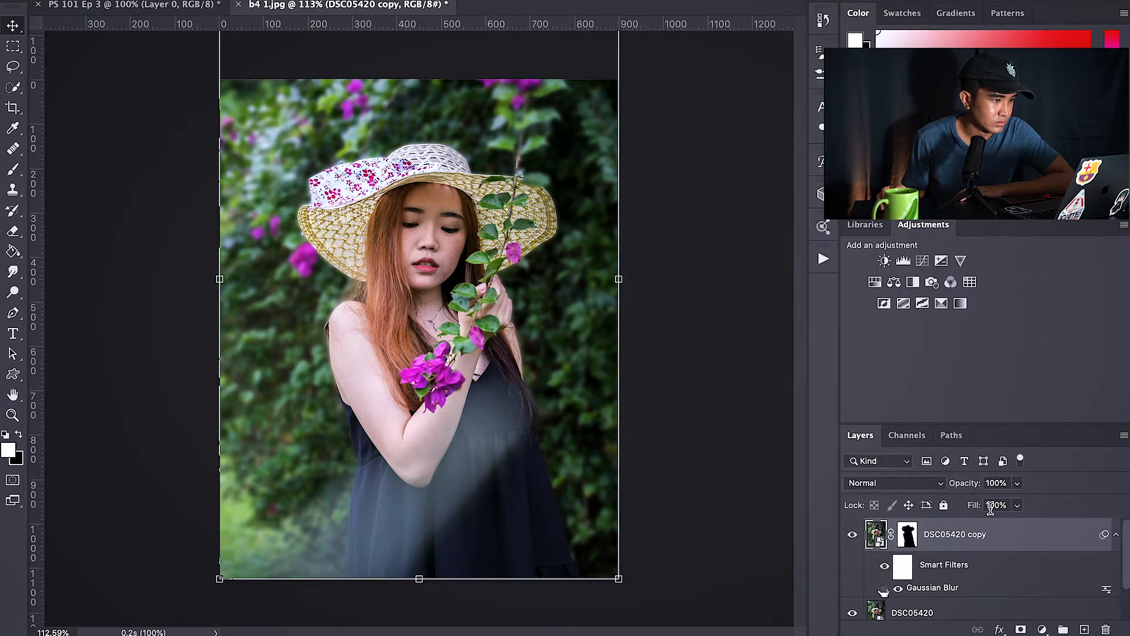
Step: Toggle the smart filters' visibility to compare the blurred and original background
{"action": "left_click", "coordinate": [884, 567]}
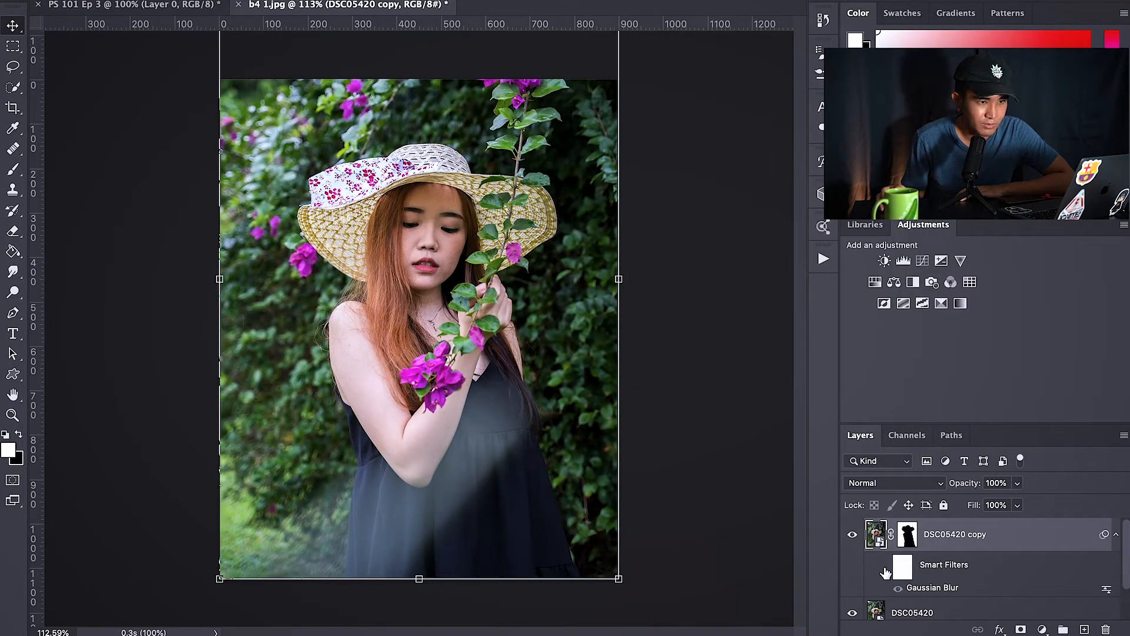
{"action": "left_click", "coordinate": [884, 567]}
{"action": "left_click", "coordinate": [885, 567]}
{"action": "left_click", "coordinate": [885, 568]}
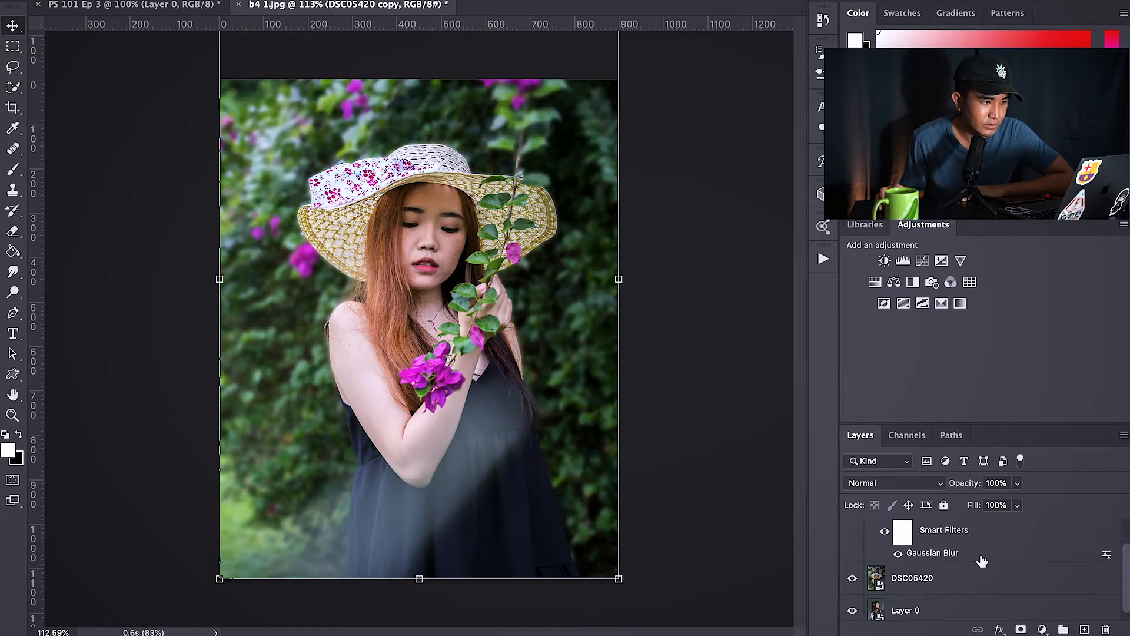
{"action": "scroll", "coordinate": [998, 576], "scroll_direction": "down", "scroll_amount": 1}
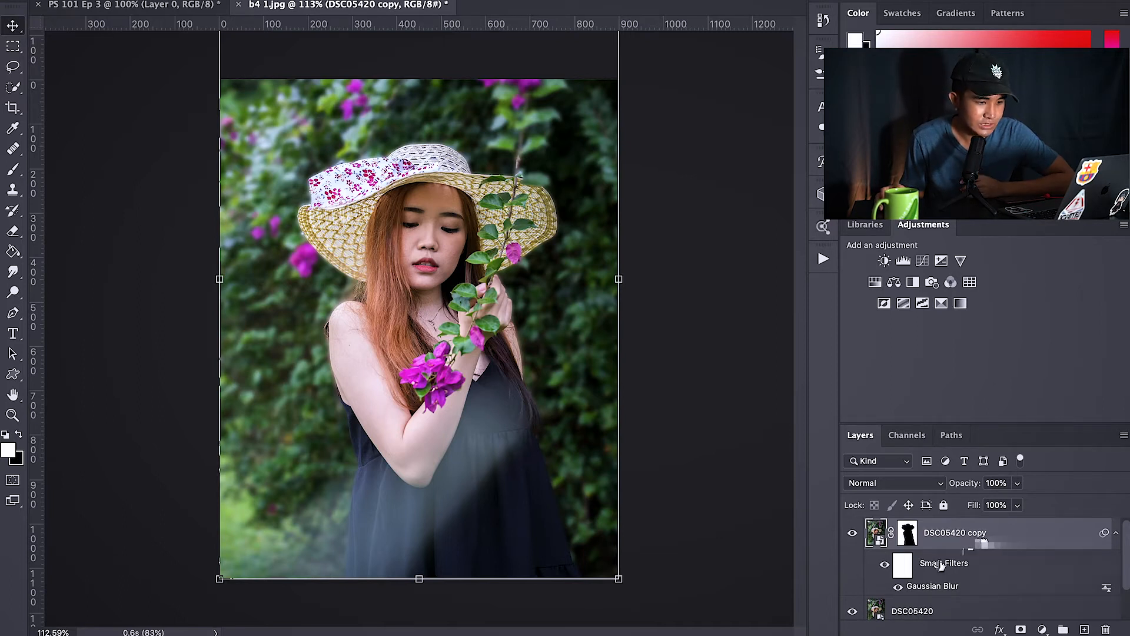
Step: Set the Gaussian Blur smart filter's radius to 6.0 pixels
{"action": "double_click", "coordinate": [992, 586]}
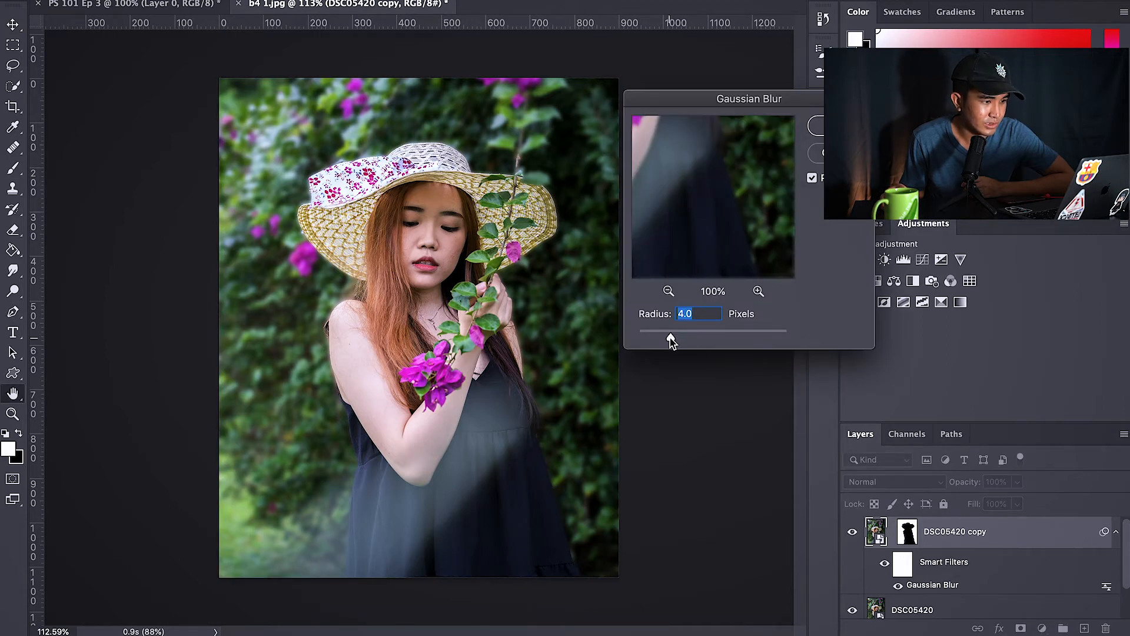
{"action": "left_click_drag", "start_coordinate": [671, 340], "coordinate": [711, 348]}
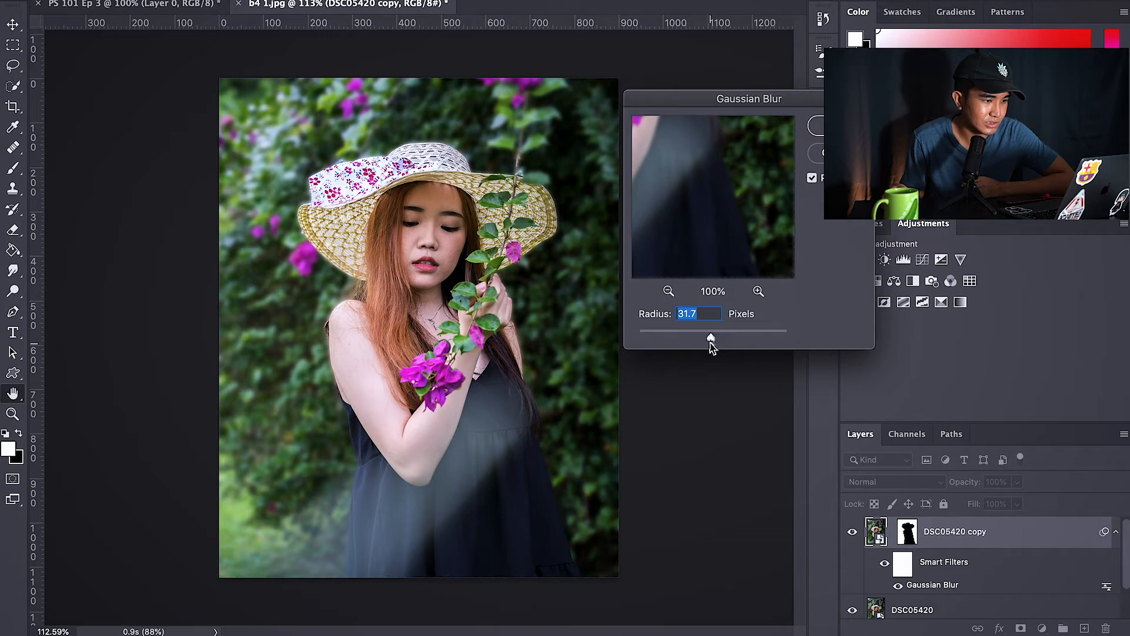
{"action": "left_click_drag", "start_coordinate": [713, 341], "coordinate": [678, 340]}
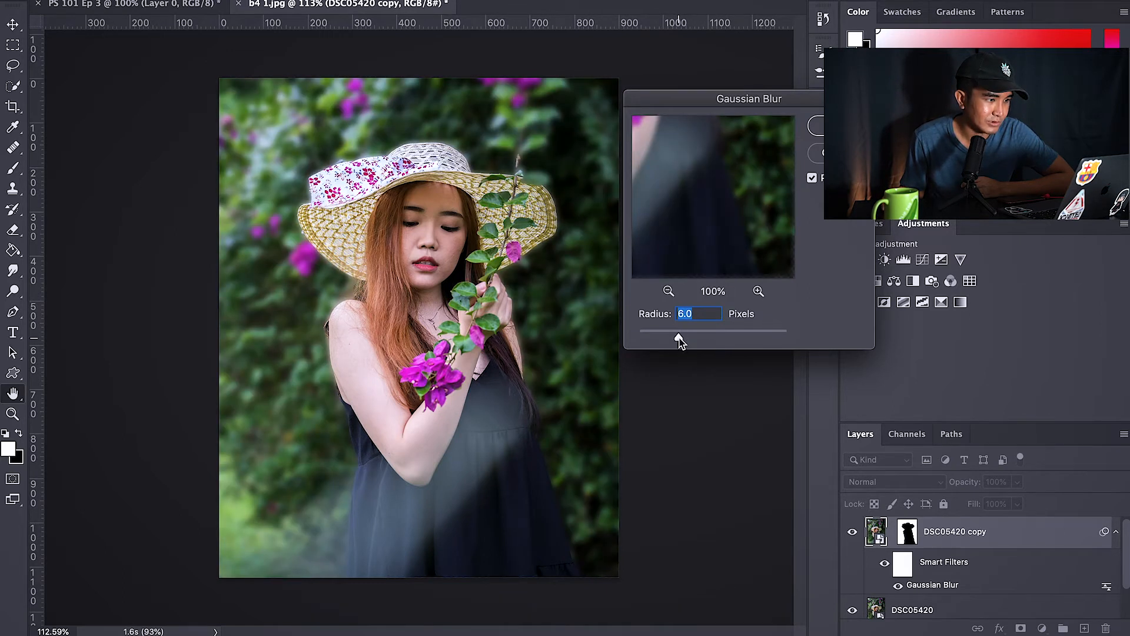
{"action": "key", "text": "Return"}
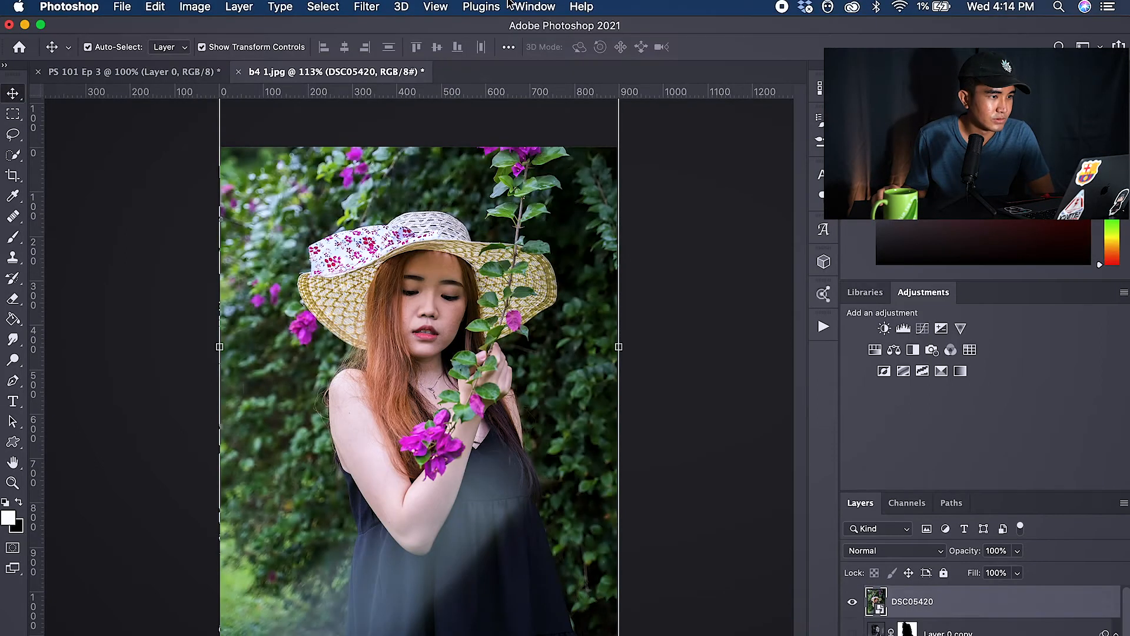
Step: Apply the Make B/W background quick action to the DSC05420 layer from the Discover panel
{"action": "left_click", "coordinate": [592, 10]}
{"action": "left_click", "coordinate": [636, 45]}
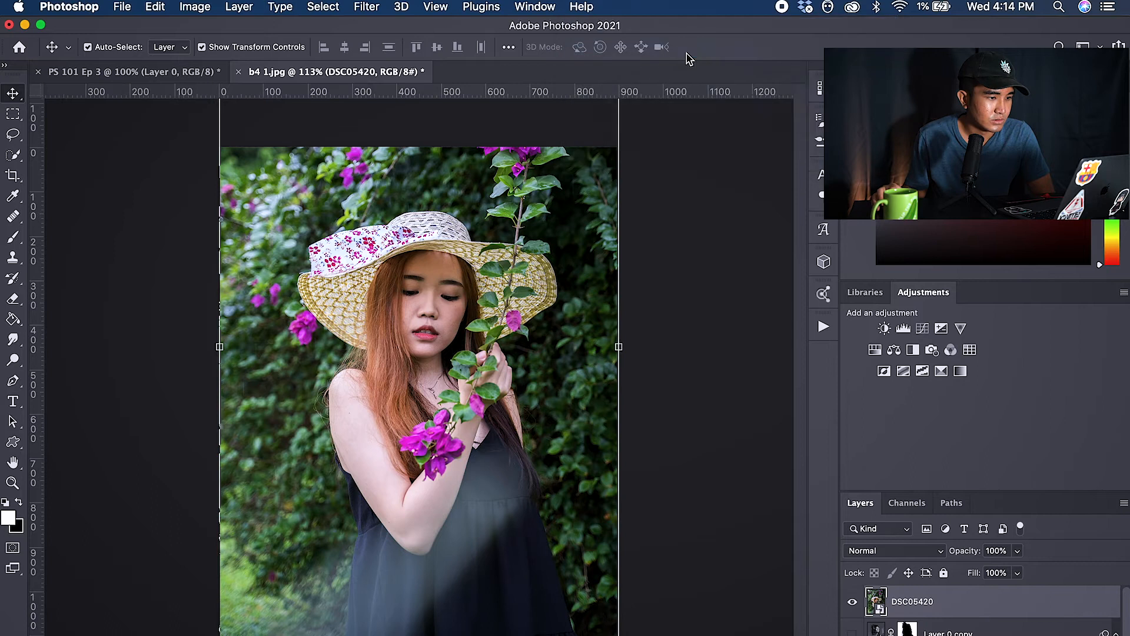
{"action": "left_click", "coordinate": [719, 372]}
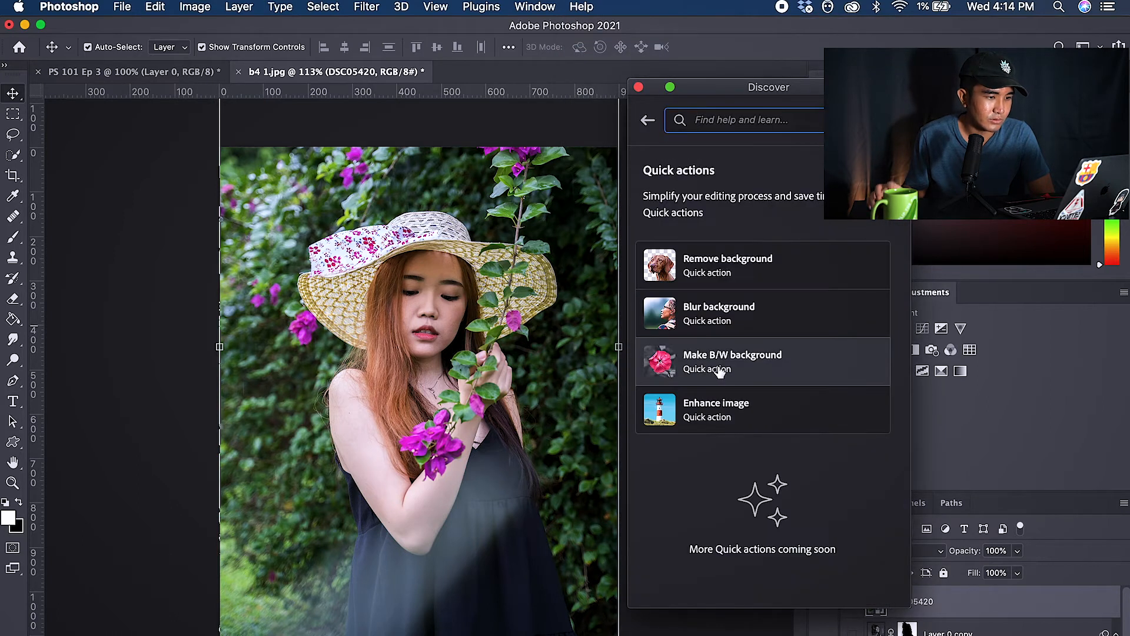
{"action": "left_click", "coordinate": [719, 367]}
{"action": "left_click", "coordinate": [757, 358]}
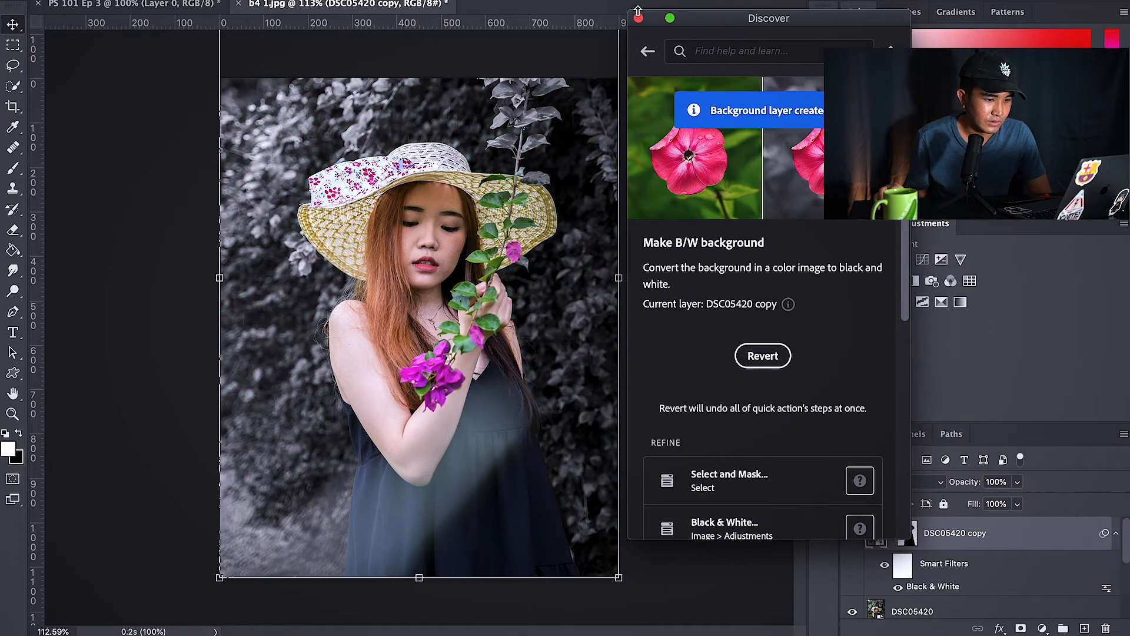
Step: Close the Discover panel and open the Black & White smart filter's settings to review its colour sliders
{"action": "left_click", "coordinate": [638, 17]}
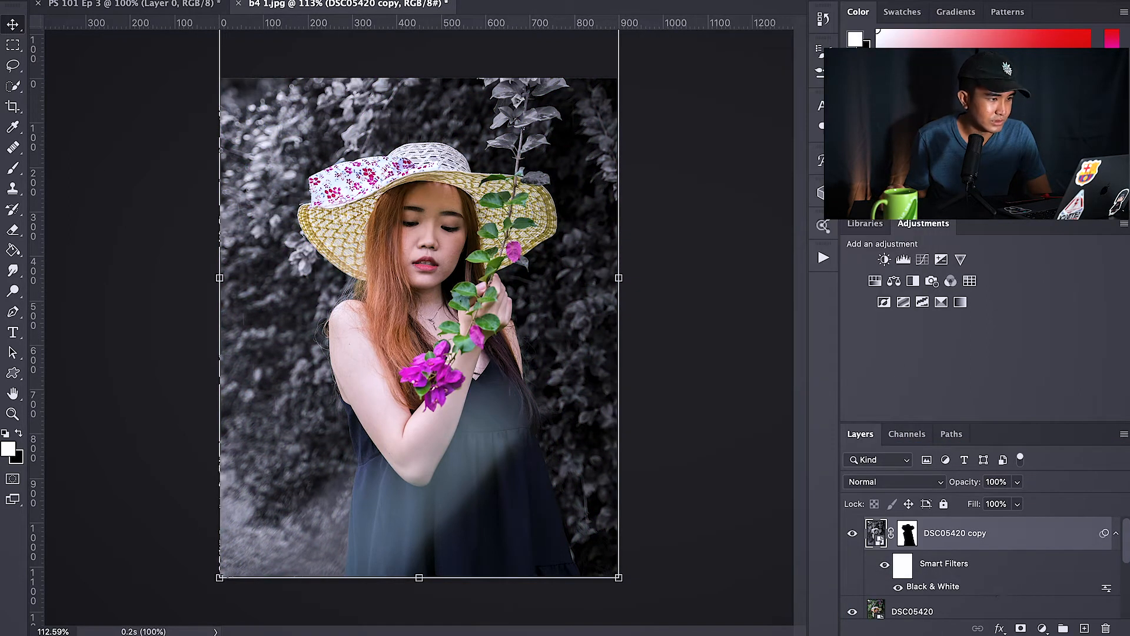
{"action": "double_click", "coordinate": [1002, 593]}
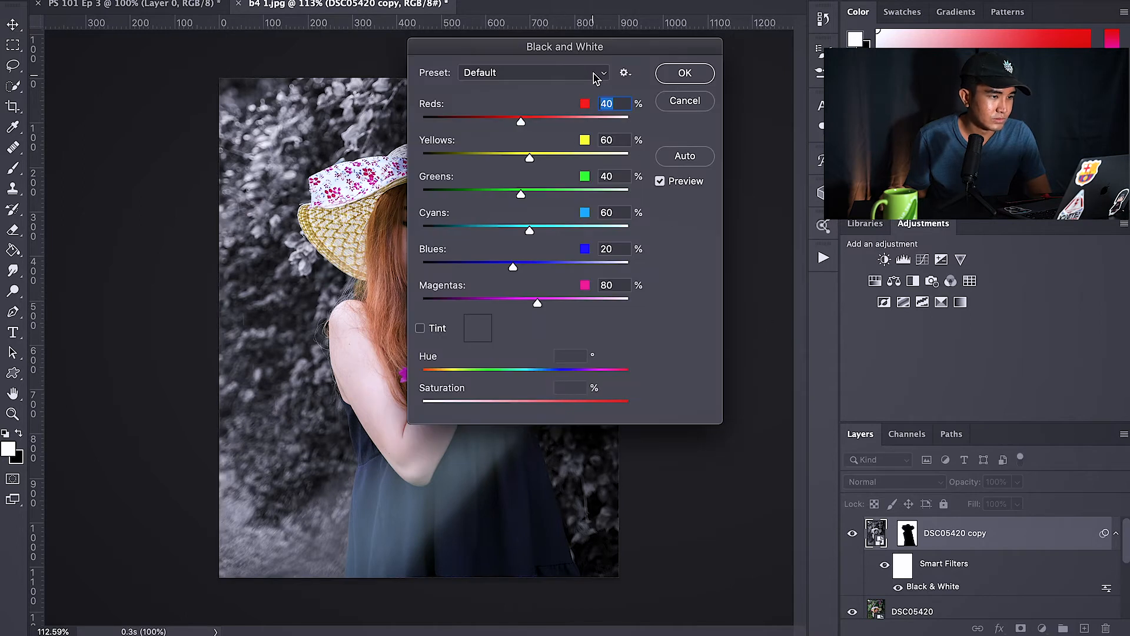
{"action": "left_click_drag", "start_coordinate": [601, 54], "coordinate": [766, 53]}
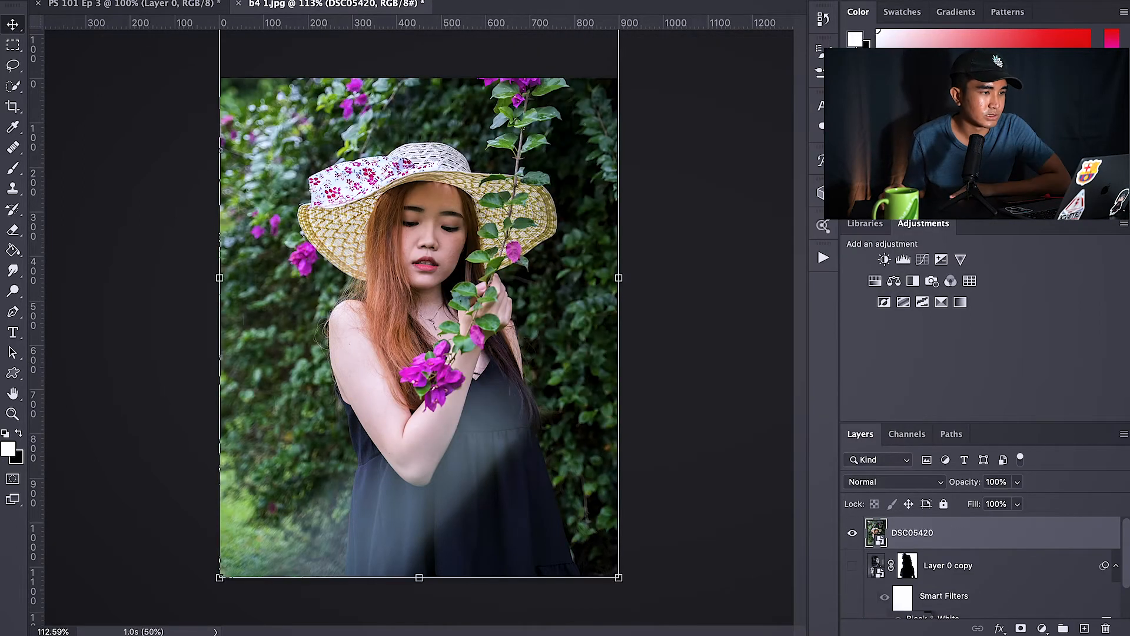
Step: Apply the Enhance image quick action to the DSC05420 layer from the Discover panel, then close the panel
{"action": "left_click", "coordinate": [580, 1]}
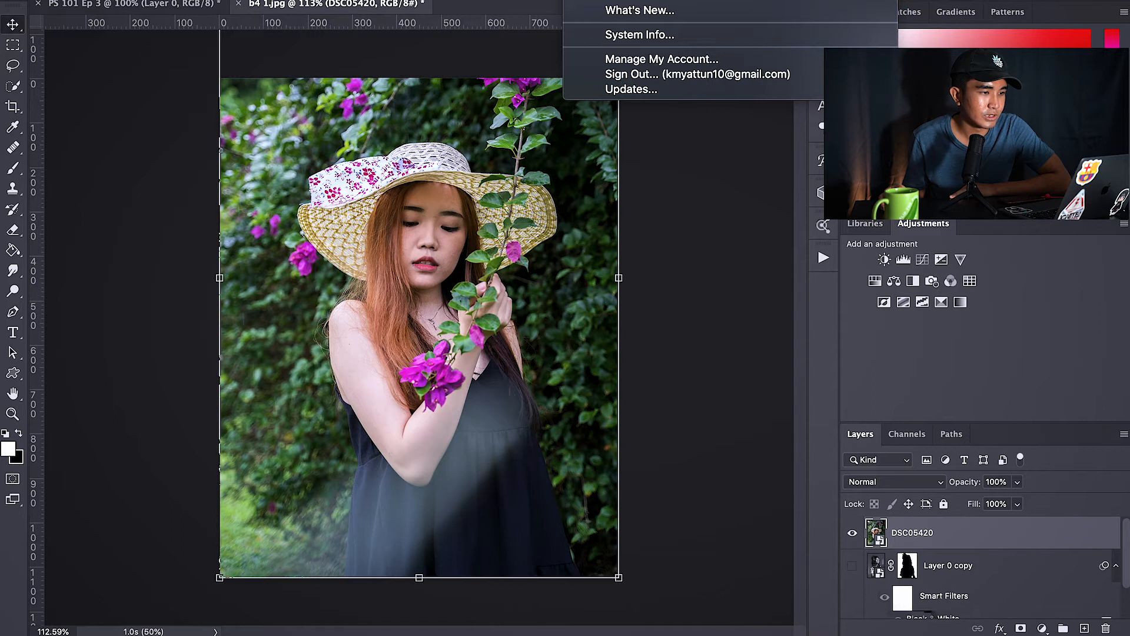
{"action": "left_click", "coordinate": [647, 1]}
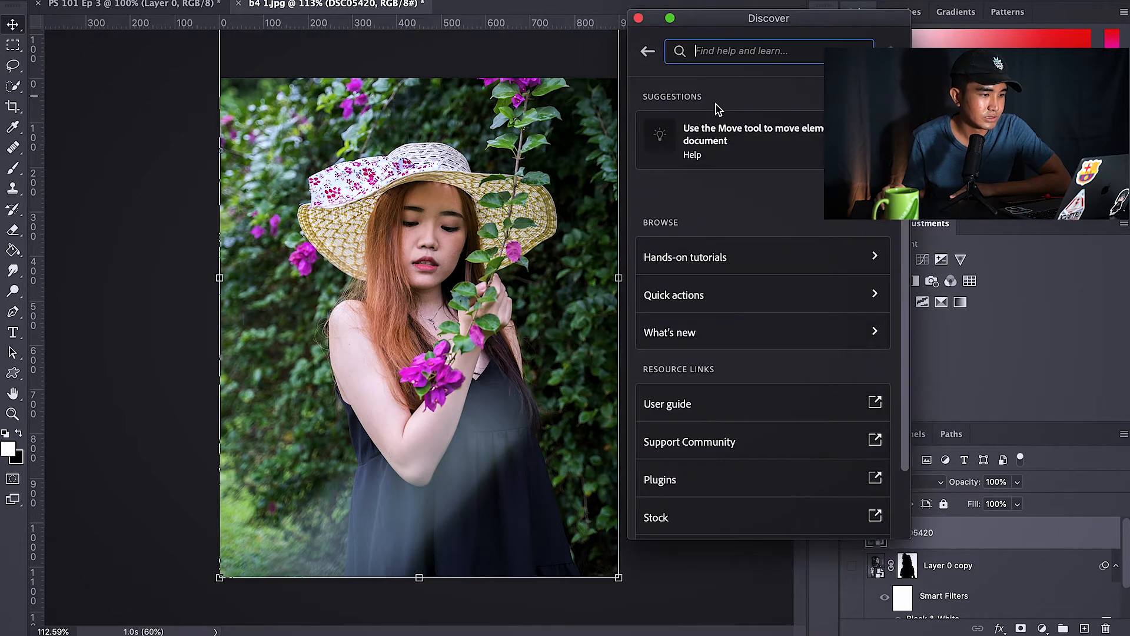
{"action": "left_click", "coordinate": [729, 309]}
{"action": "left_click", "coordinate": [746, 348]}
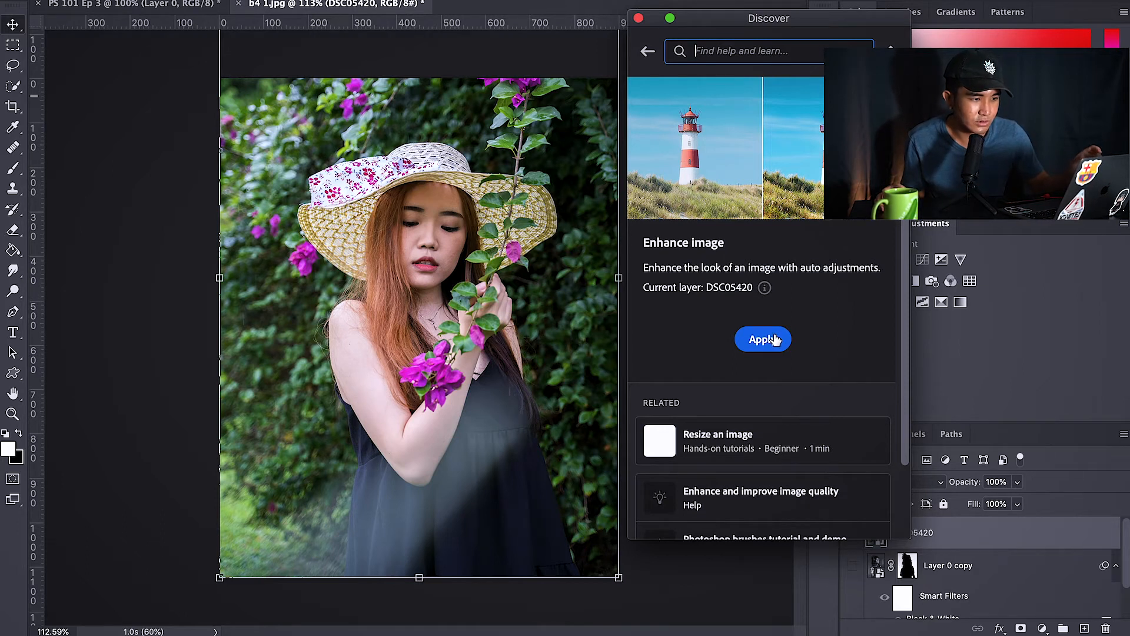
{"action": "left_click", "coordinate": [774, 339]}
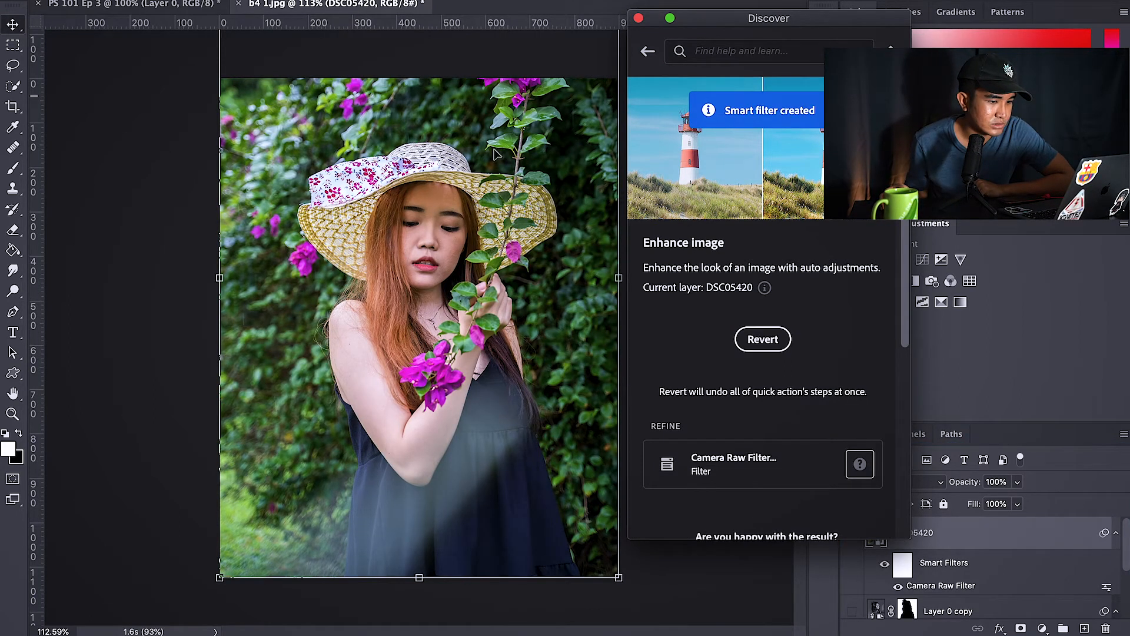
{"action": "left_click", "coordinate": [639, 18]}
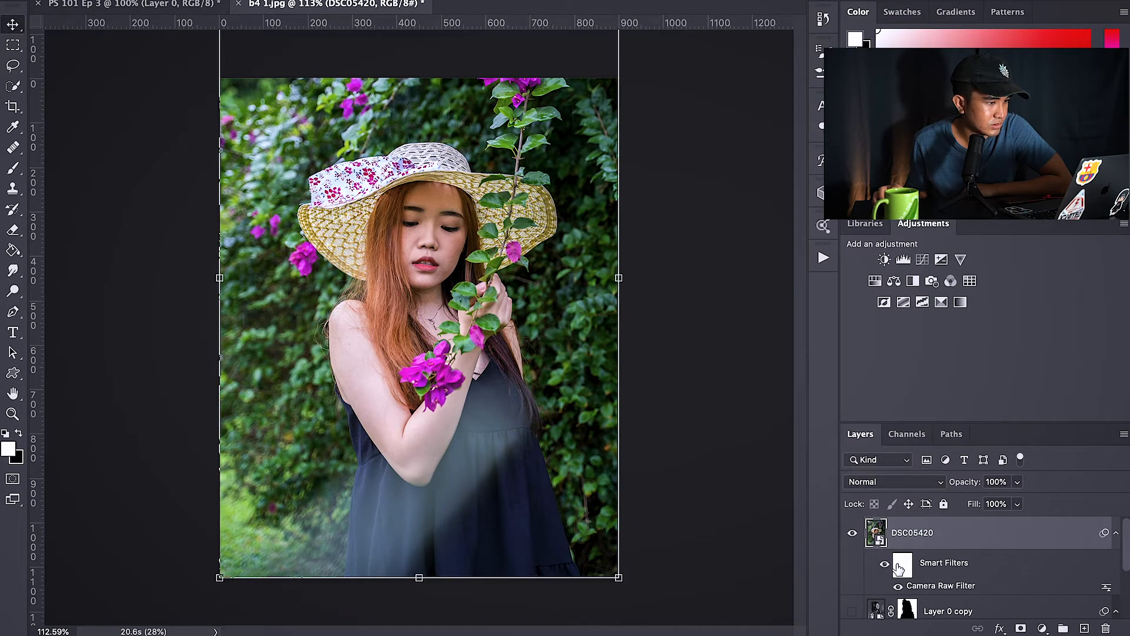
Step: Toggle the Camera Raw Filter's visibility to compare the enhanced and original image
{"action": "left_click", "coordinate": [898, 587]}
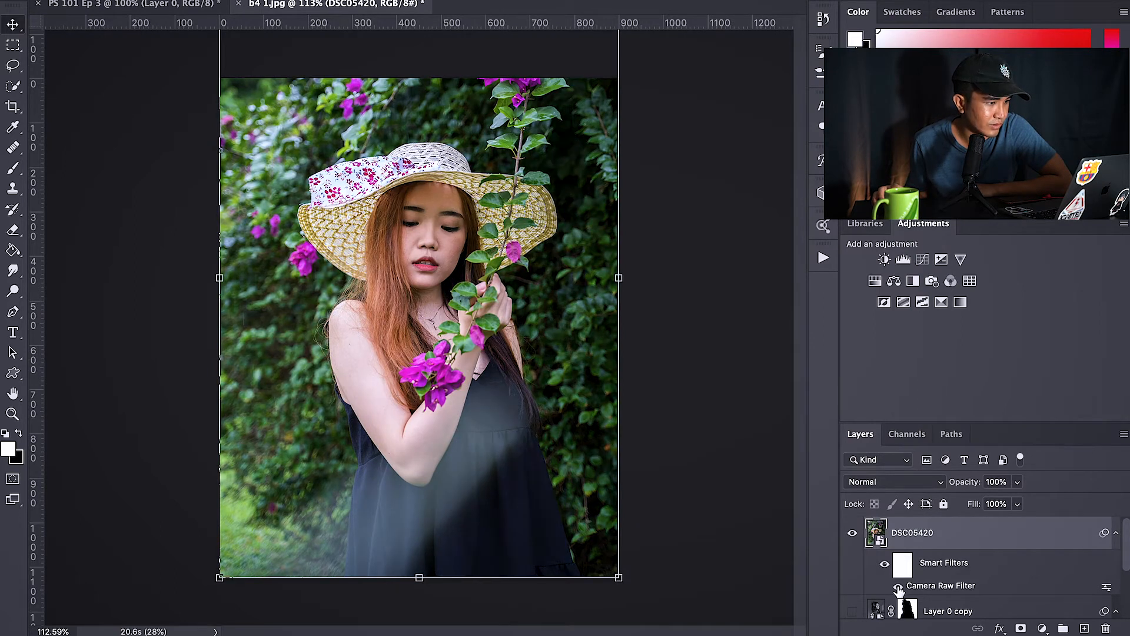
{"action": "left_click", "coordinate": [898, 587]}
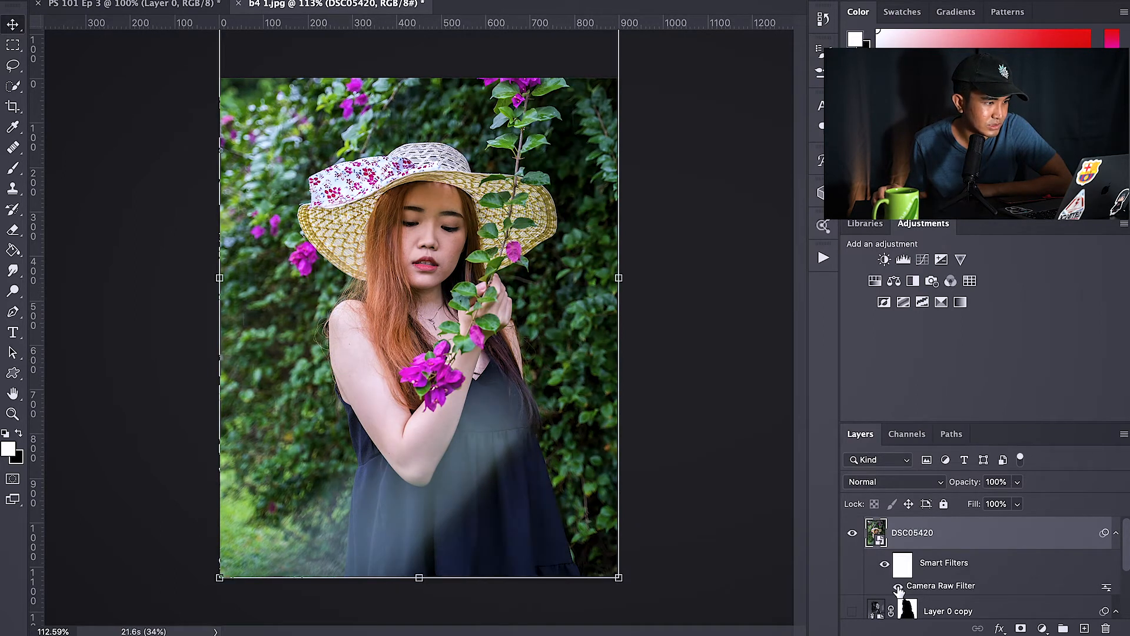
{"action": "left_click", "coordinate": [898, 587]}
{"action": "left_click", "coordinate": [898, 587]}
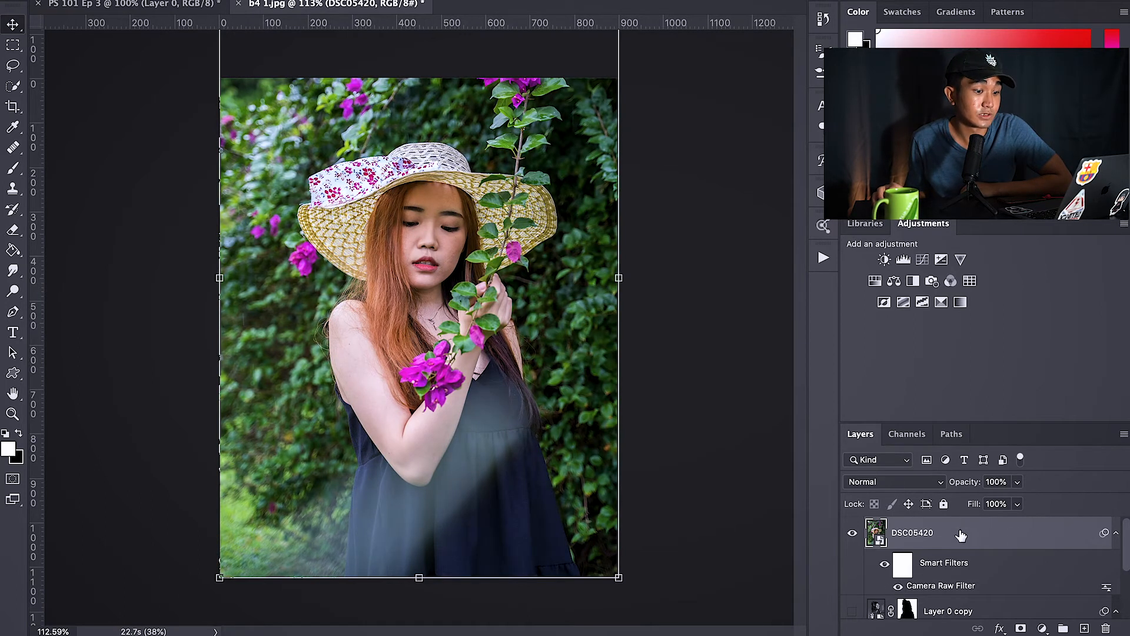
Step: Open Select and Mask on Layer 0 and preview the Onion Skin view mode before returning to Overlay
{"action": "left_click_drag", "start_coordinate": [1057, 537], "coordinate": [1110, 624]}
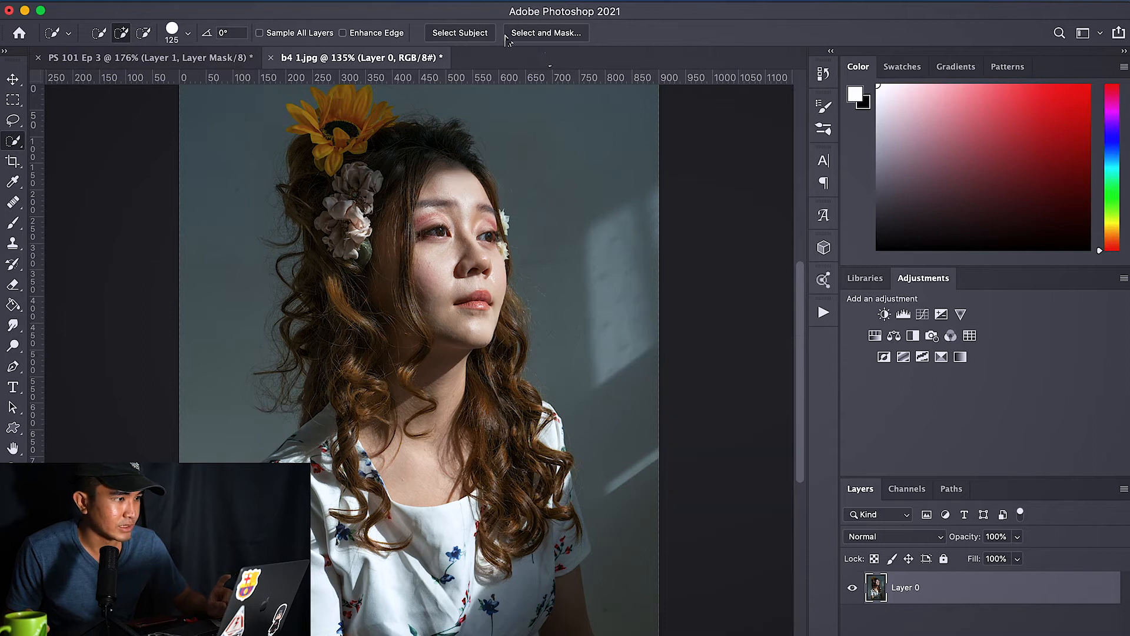
{"action": "left_click", "coordinate": [550, 36]}
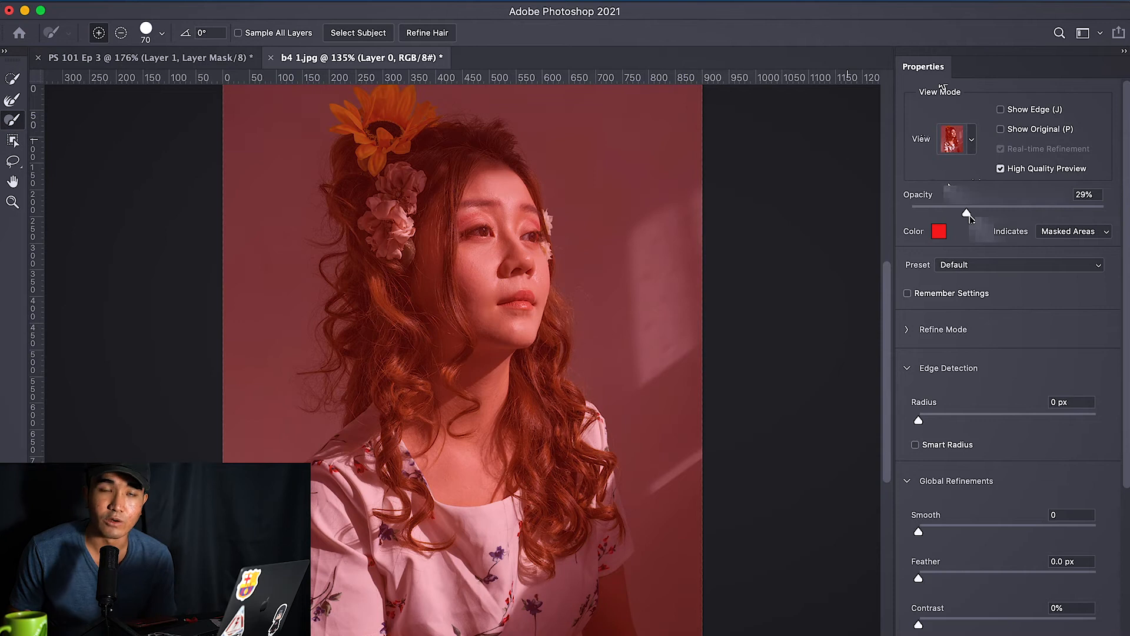
{"action": "left_click", "coordinate": [970, 150]}
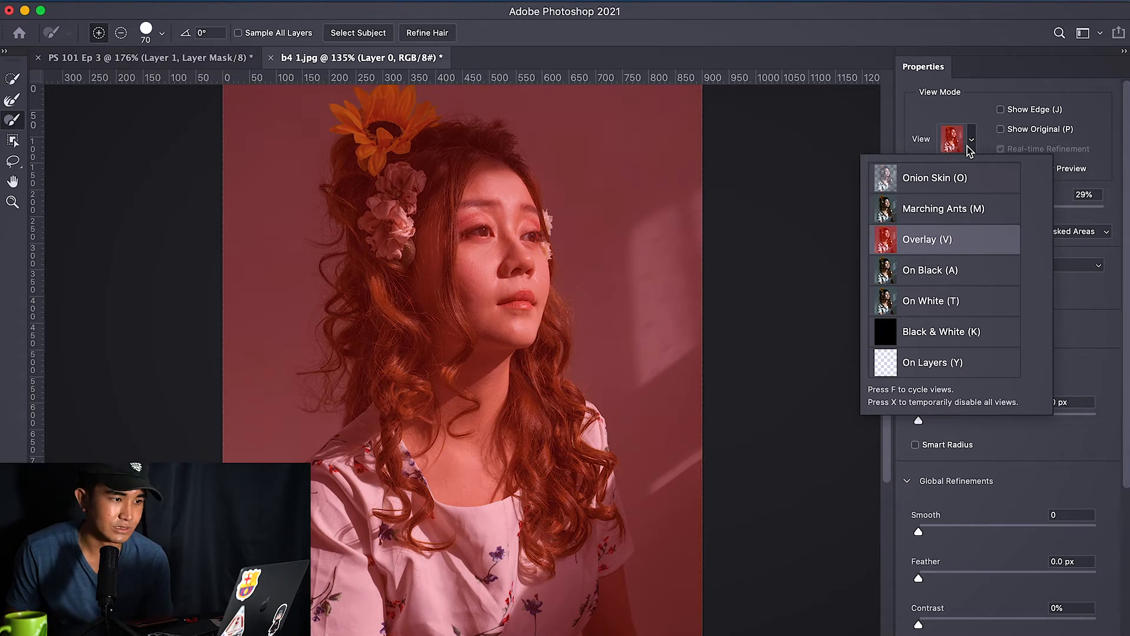
{"action": "left_click", "coordinate": [945, 187]}
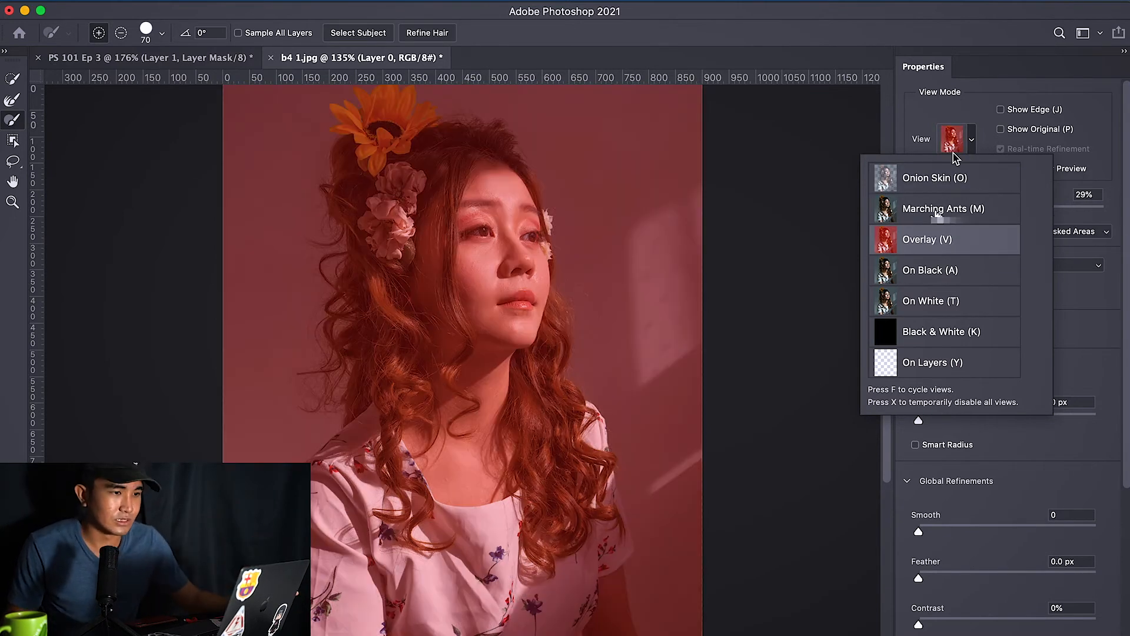
{"action": "left_click", "coordinate": [942, 235]}
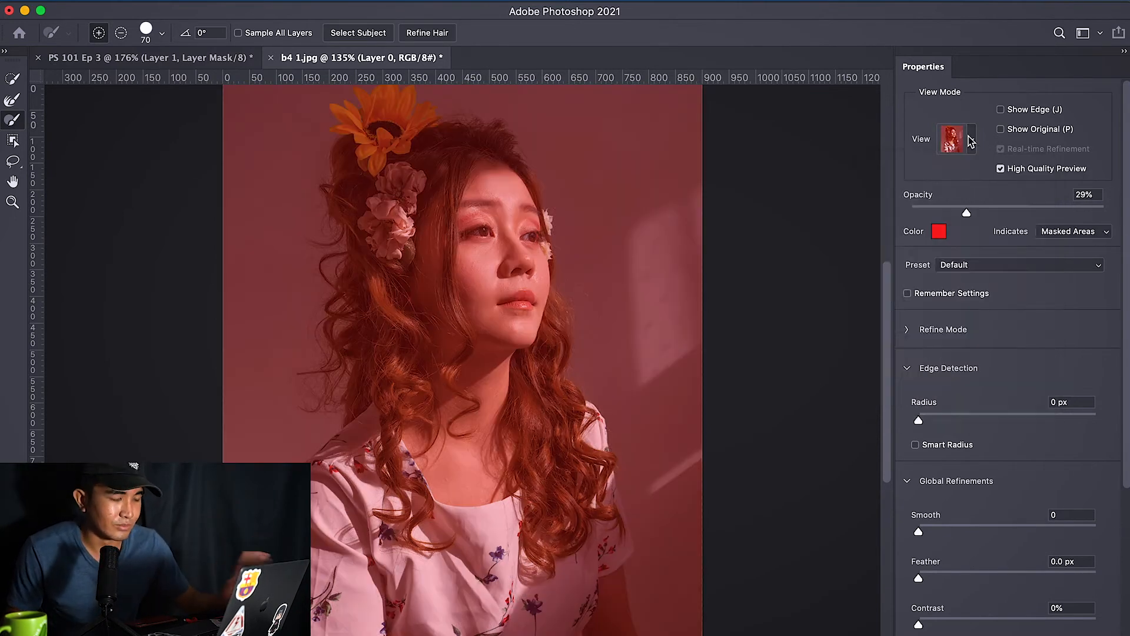
{"action": "left_click", "coordinate": [971, 141]}
{"action": "left_click", "coordinate": [971, 141]}
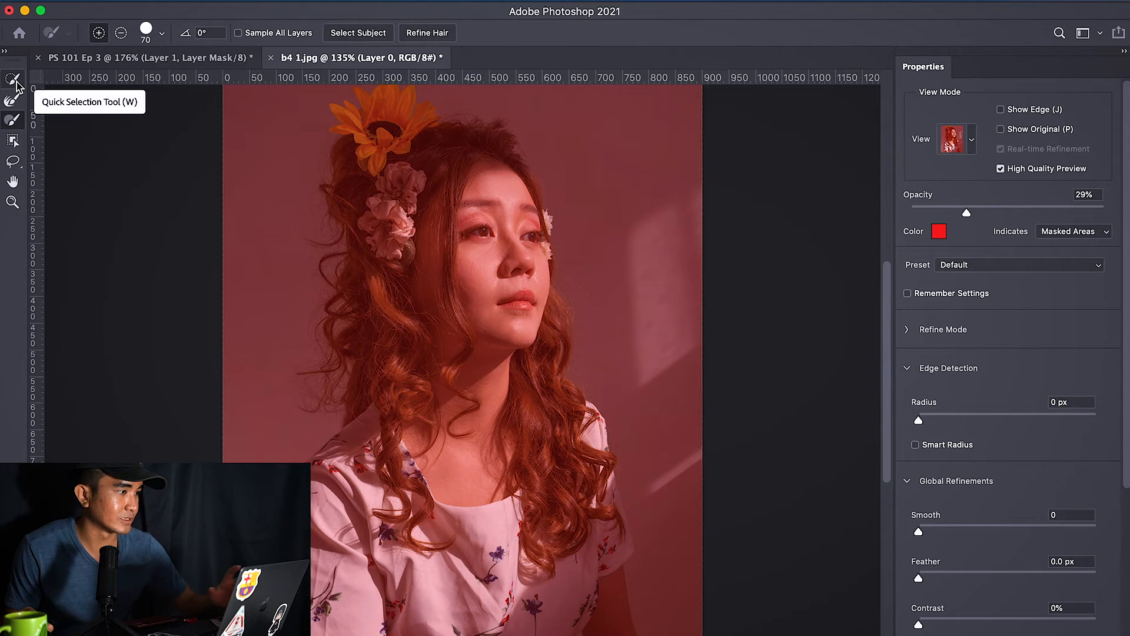
Step: Paint a quick selection over the flowers, face and hair with an 80 px brush, apply it as a mask, and delete it
{"action": "left_click", "coordinate": [14, 80]}
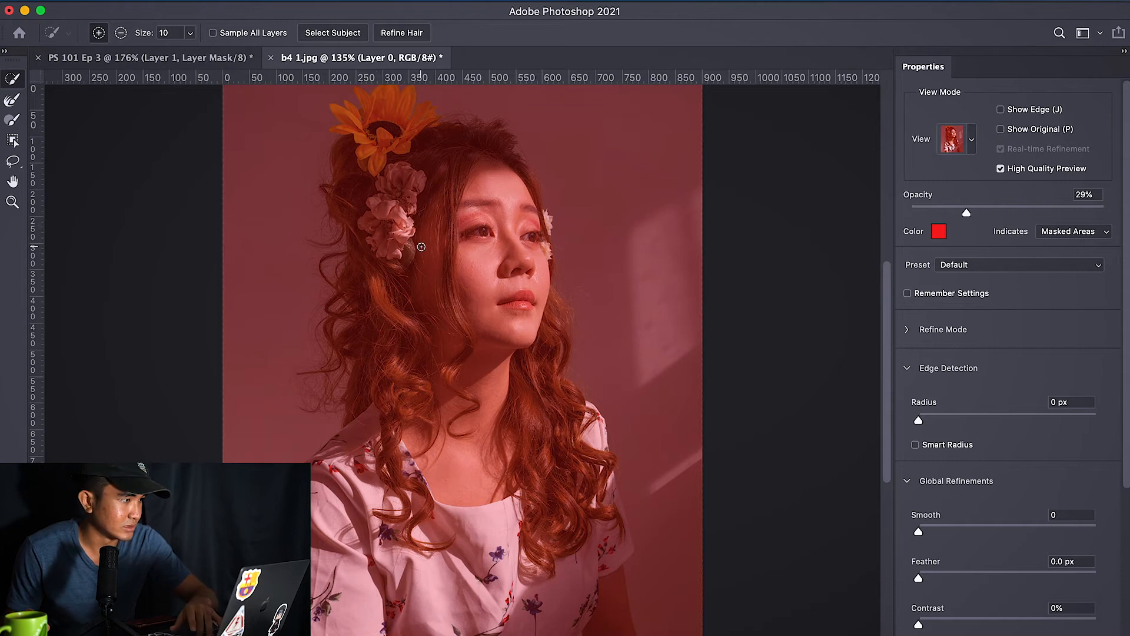
{"action": "key", "text": "bracketright"}
{"action": "key", "text": "bracketright"}
{"action": "key", "text": "bracketright"}
{"action": "mouse_move", "coordinate": [384, 222]}
{"action": "left_mouse_down"}
{"action": "mouse_move", "coordinate": [394, 199]}
{"action": "mouse_move", "coordinate": [331, 178]}
{"action": "mouse_move", "coordinate": [438, 189]}
{"action": "left_mouse_up"}
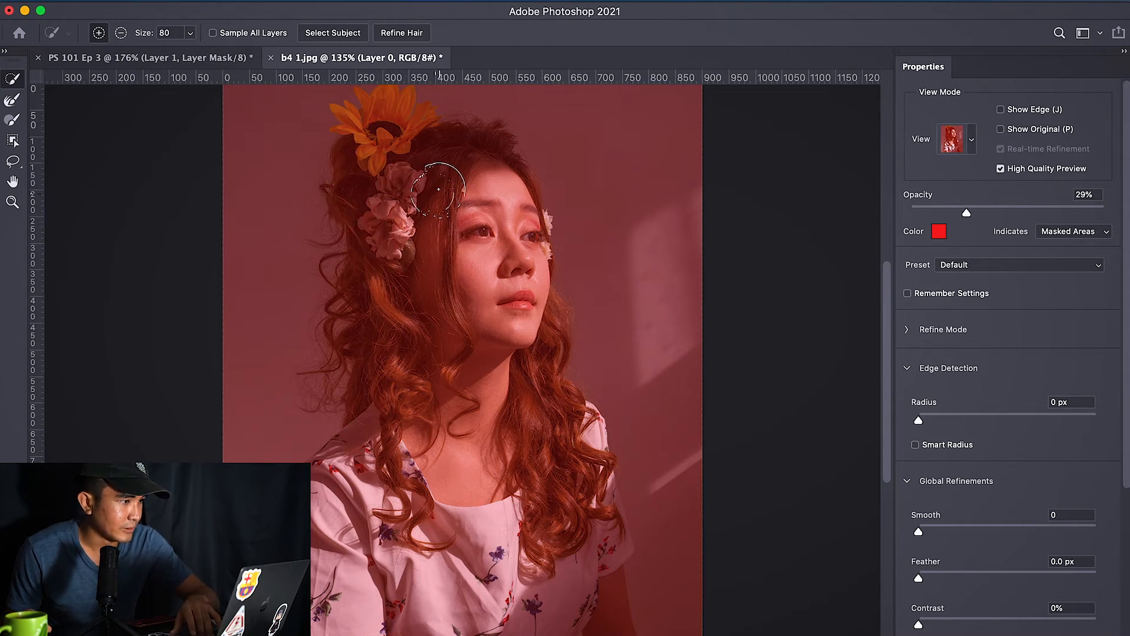
{"action": "left_click", "coordinate": [378, 158]}
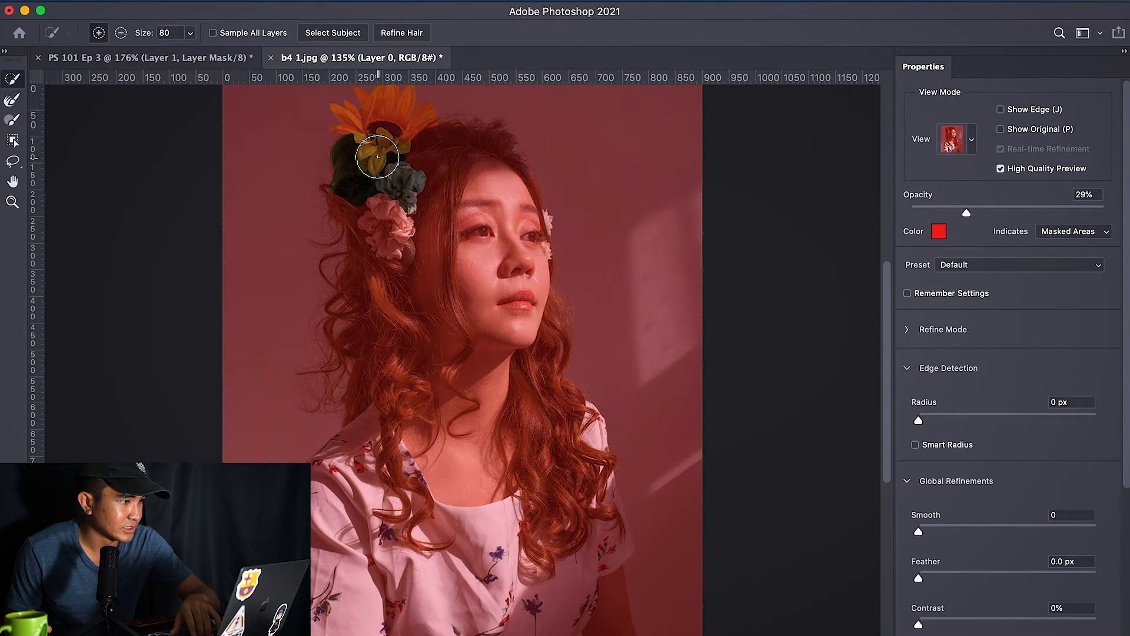
{"action": "left_click_drag", "start_coordinate": [439, 175], "coordinate": [445, 161]}
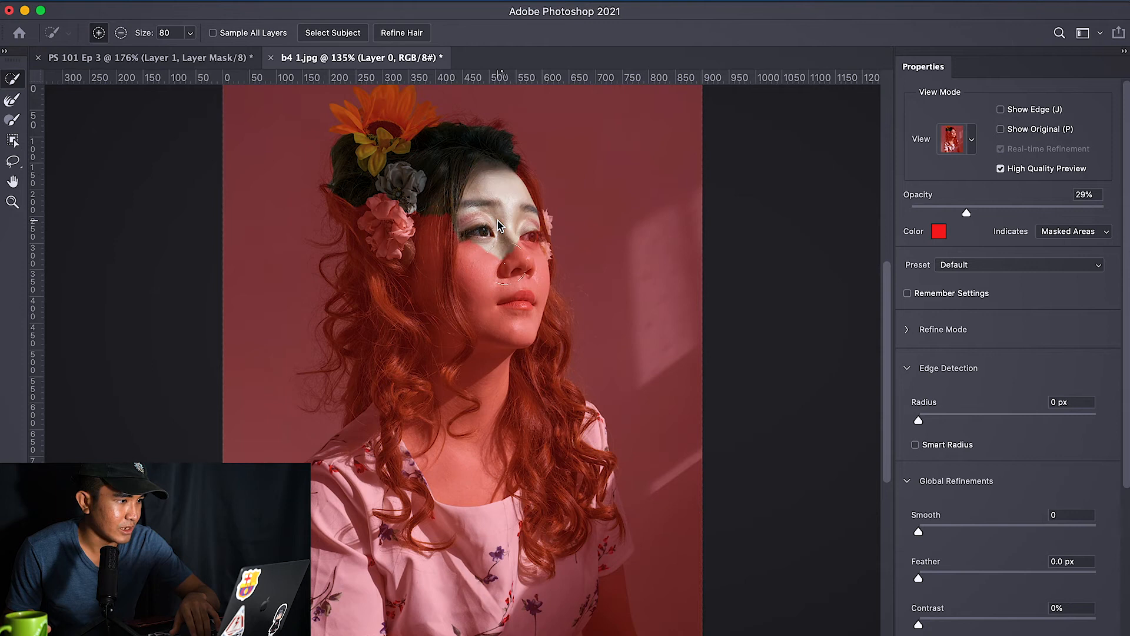
{"action": "left_click_drag", "start_coordinate": [514, 318], "coordinate": [515, 334]}
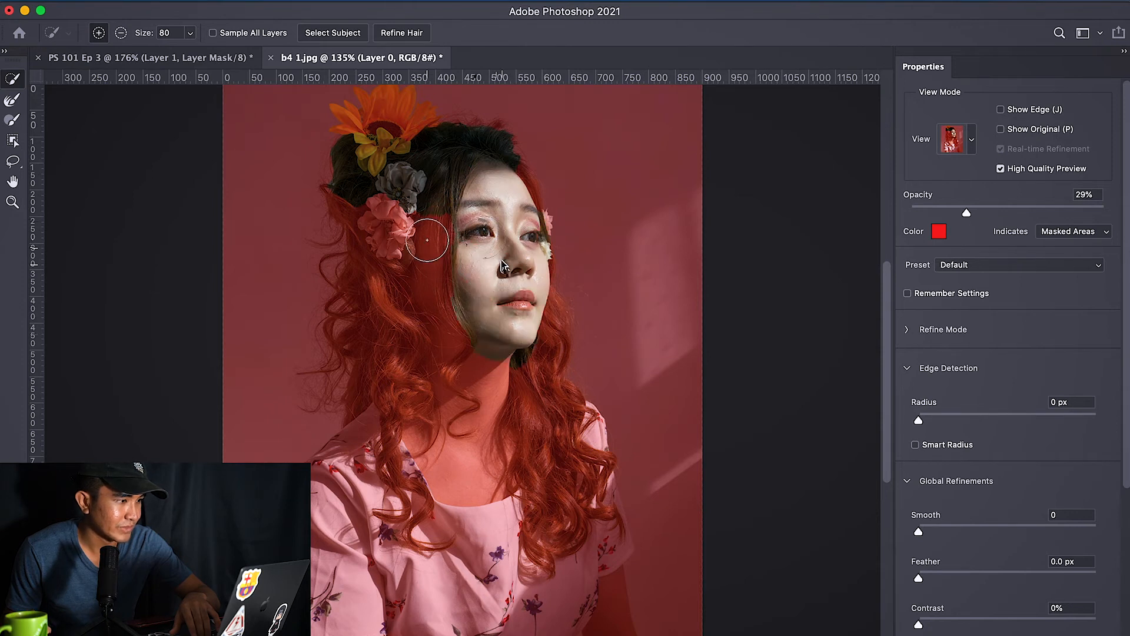
{"action": "left_click_drag", "start_coordinate": [424, 236], "coordinate": [391, 245]}
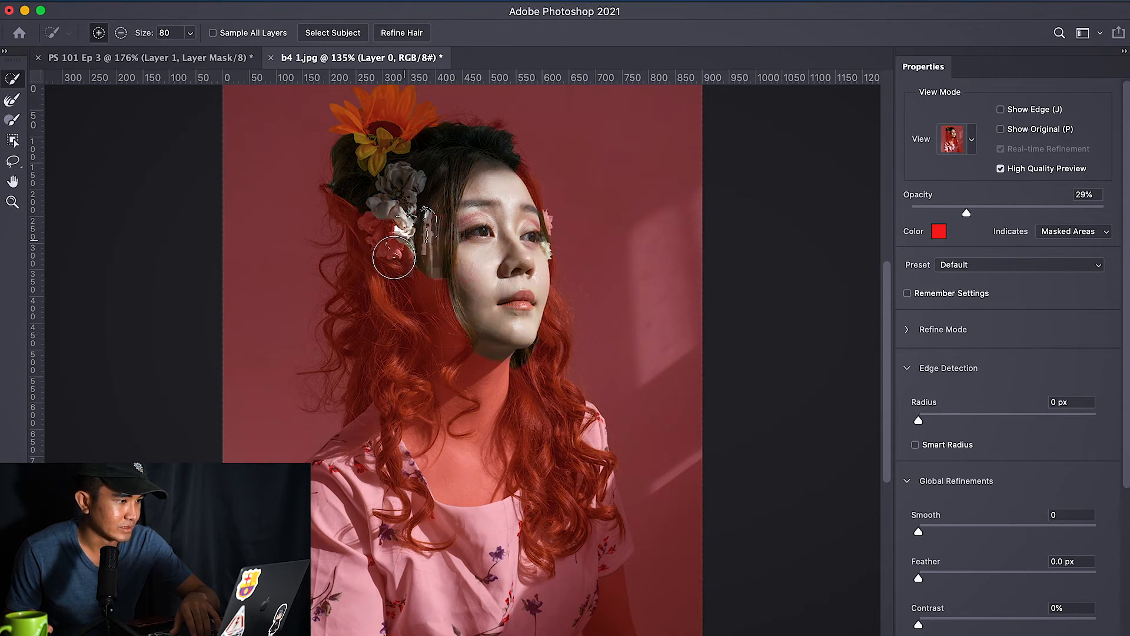
{"action": "left_click", "coordinate": [404, 349]}
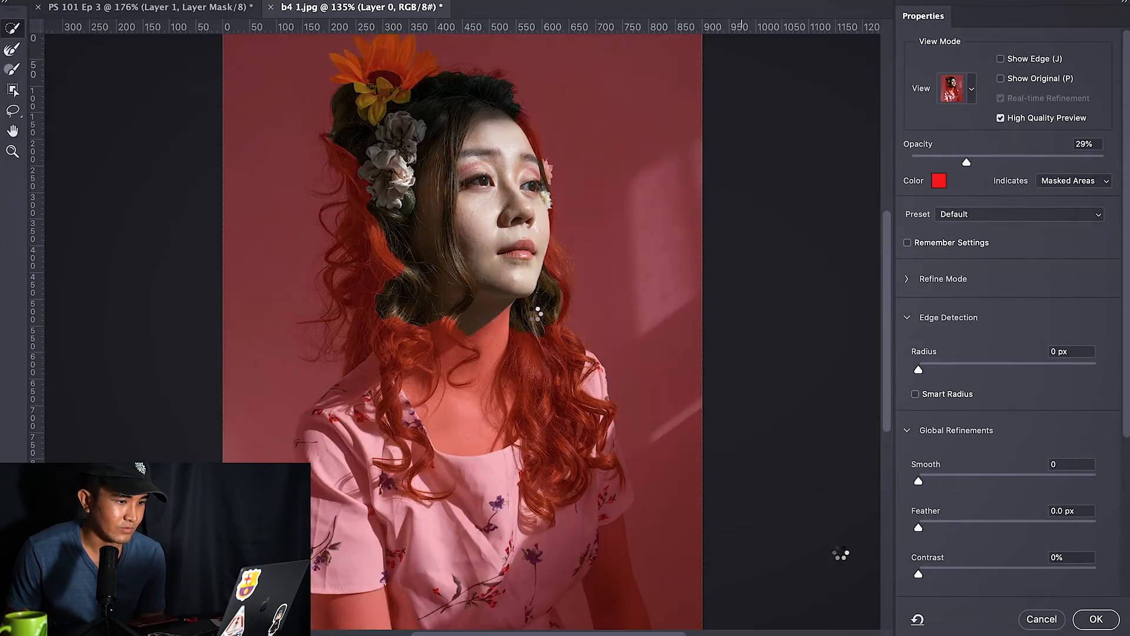
{"action": "left_click", "coordinate": [1089, 624]}
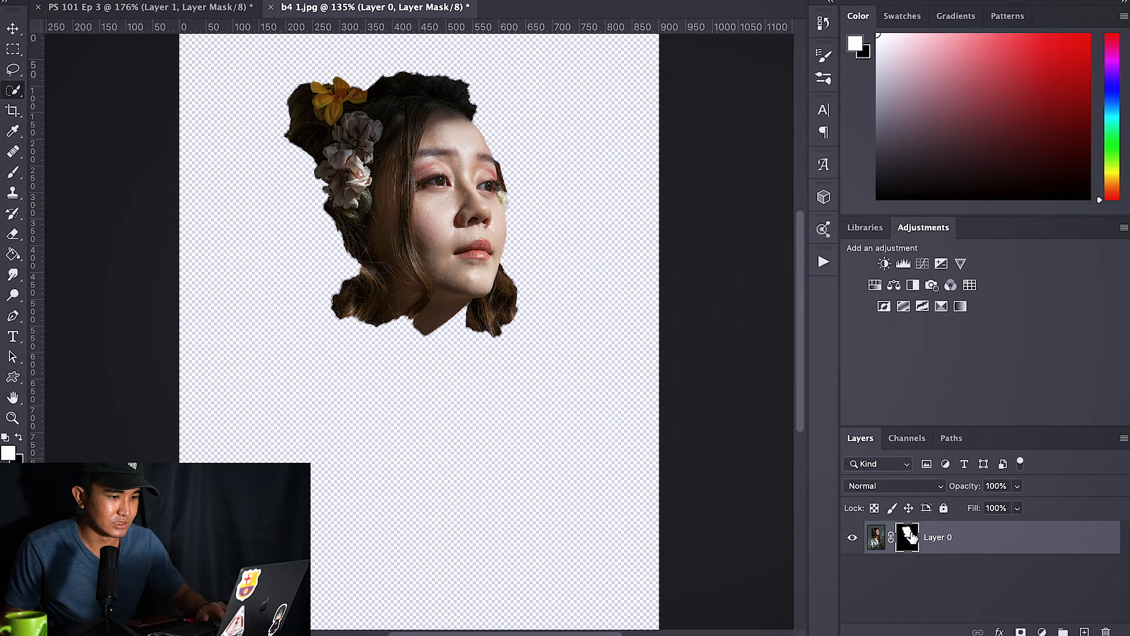
{"action": "key", "text": "Delete"}
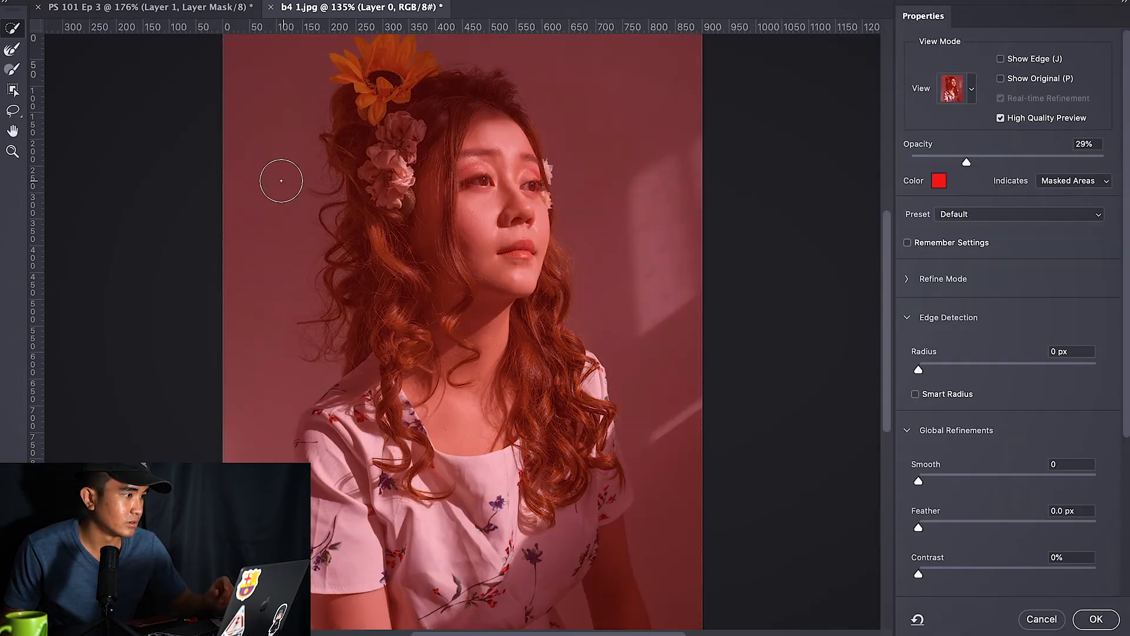
Step: With the Quick Selection tool, paint a selection over the flowers and hair on the subject's left side
{"action": "left_click", "coordinate": [17, 30]}
{"action": "mouse_move", "coordinate": [373, 127]}
{"action": "left_mouse_down"}
{"action": "mouse_move", "coordinate": [396, 117]}
{"action": "mouse_move", "coordinate": [355, 103]}
{"action": "mouse_move", "coordinate": [411, 293]}
{"action": "mouse_move", "coordinate": [374, 185]}
{"action": "mouse_move", "coordinate": [410, 287]}
{"action": "mouse_move", "coordinate": [391, 324]}
{"action": "left_mouse_up"}
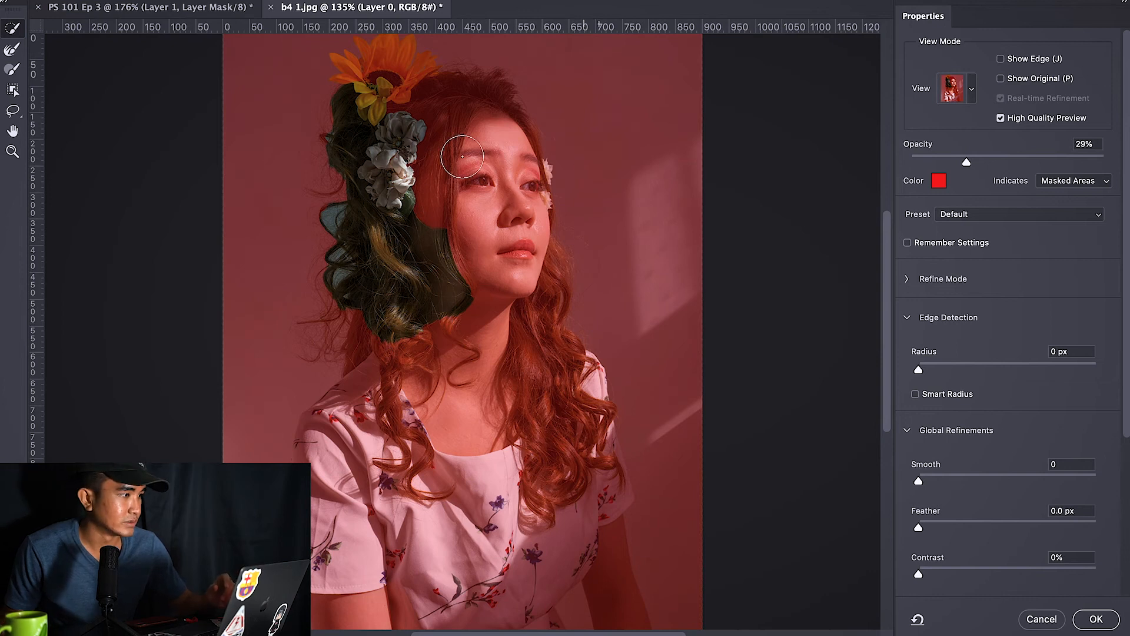
{"action": "left_click", "coordinate": [12, 54]}
{"action": "left_click", "coordinate": [13, 31]}
Step: Zoom in and pan to examine the selection edge along the hair beside the flowers
{"action": "key", "text": "z"}
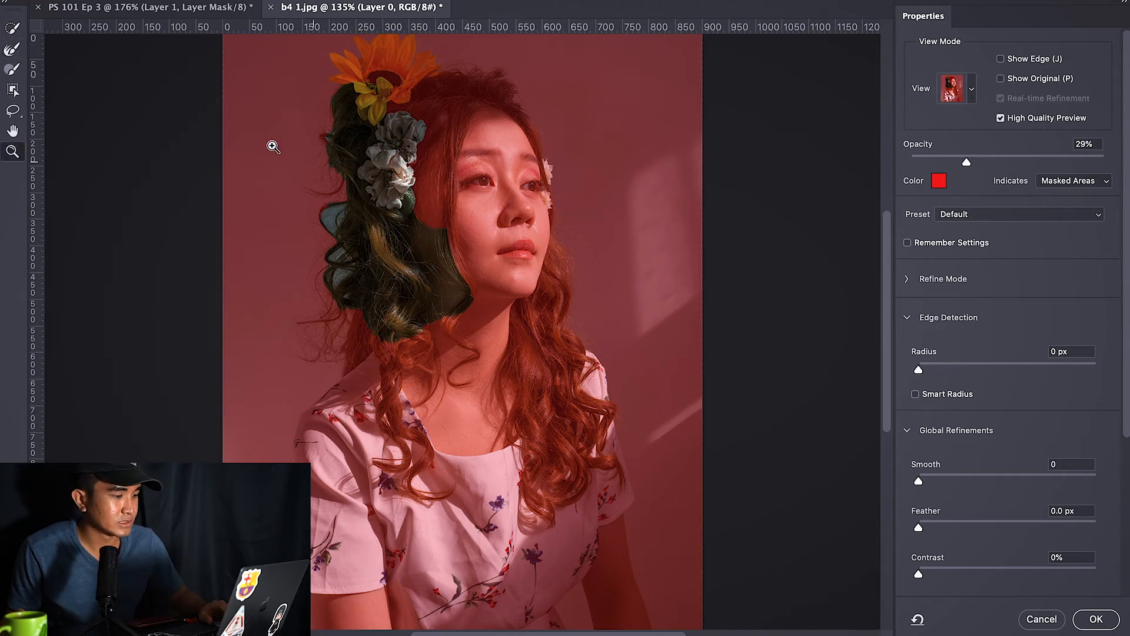
{"action": "left_click", "coordinate": [346, 187]}
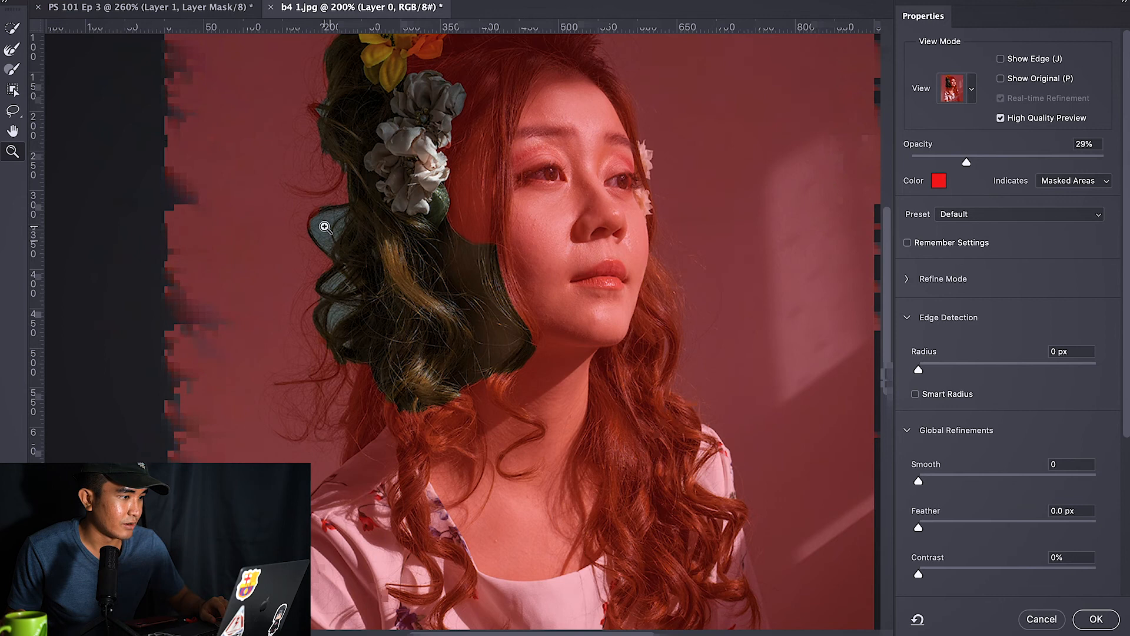
{"action": "left_click", "coordinate": [324, 227]}
{"action": "left_click", "coordinate": [323, 228]}
{"action": "left_click", "coordinate": [330, 207]}
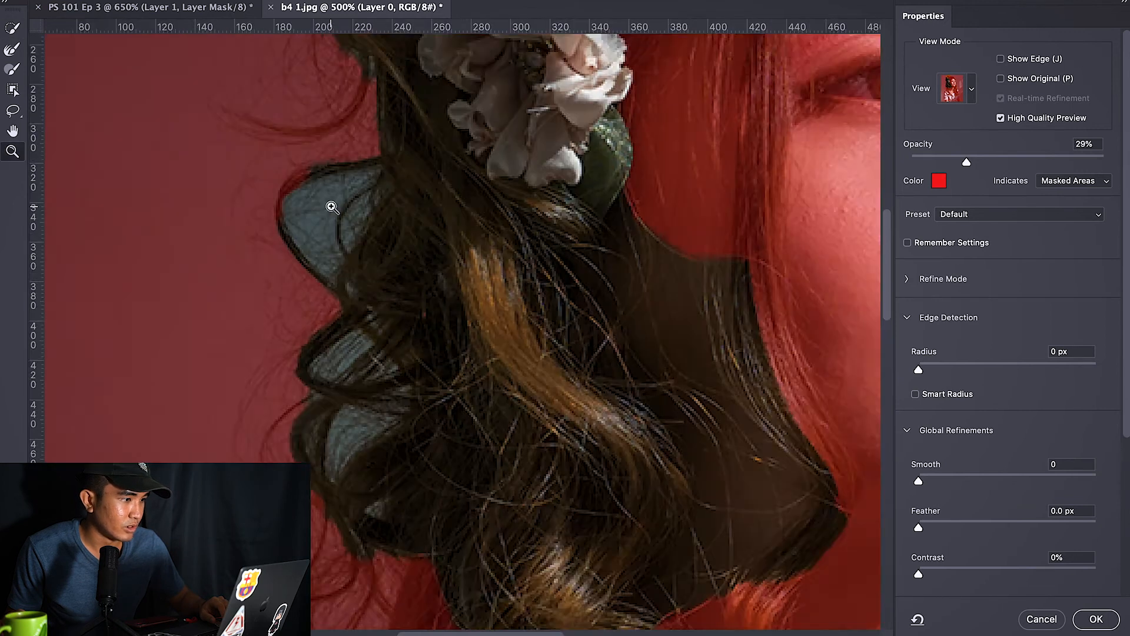
{"action": "left_click", "coordinate": [330, 207]}
{"action": "left_click", "coordinate": [331, 207]}
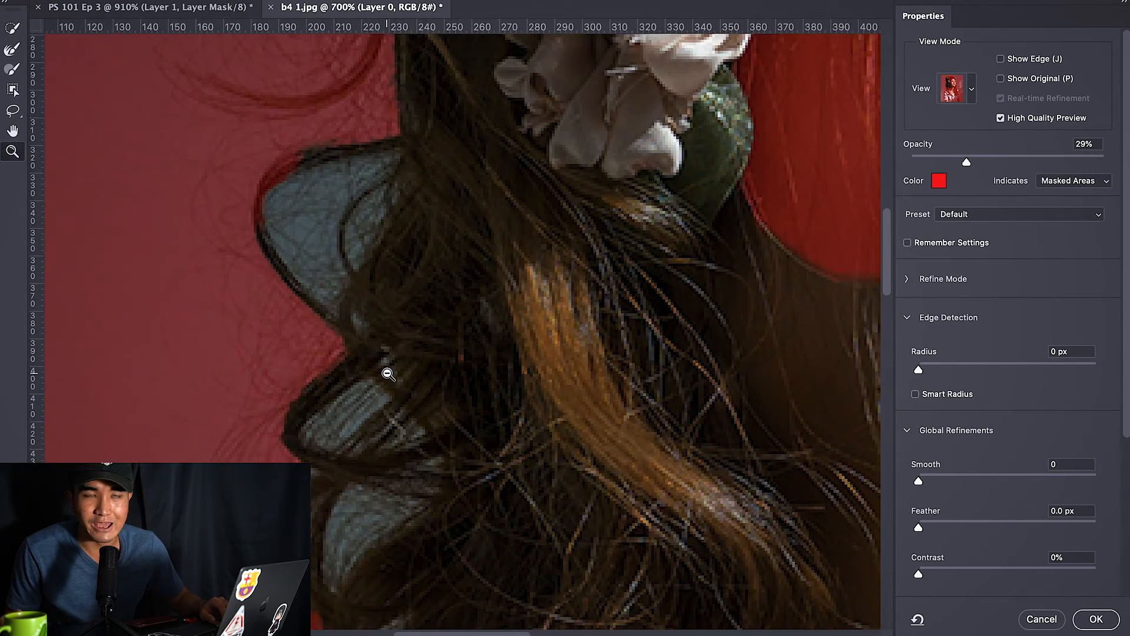
{"action": "scroll", "coordinate": [391, 301], "scroll_direction": "up", "scroll_amount": 5}
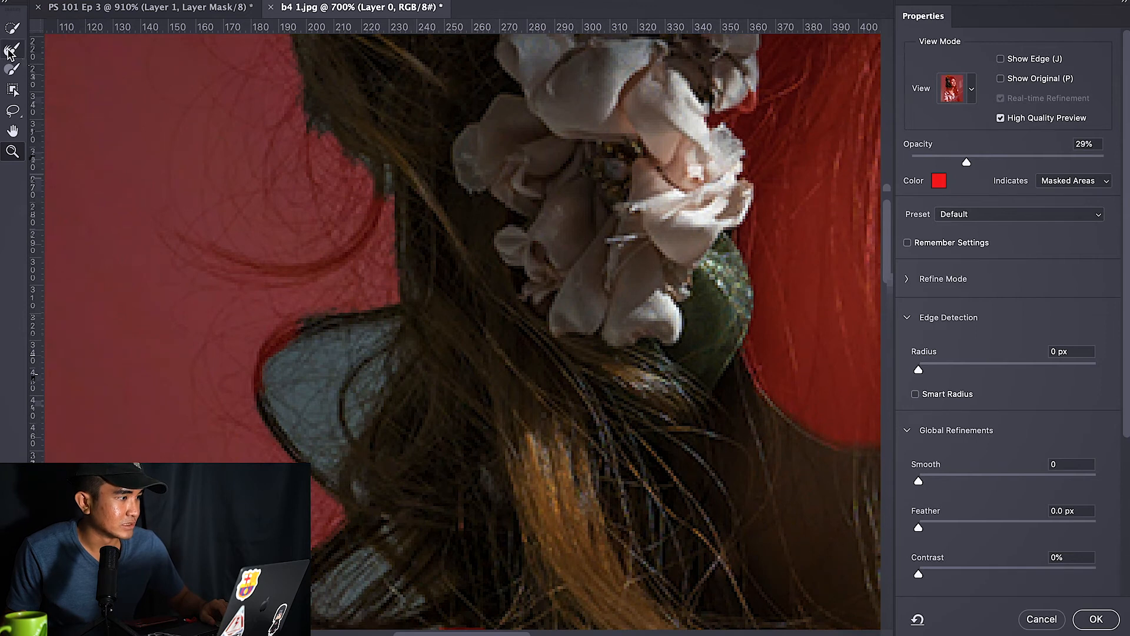
{"action": "left_click", "coordinate": [393, 192], "text": "alt"}
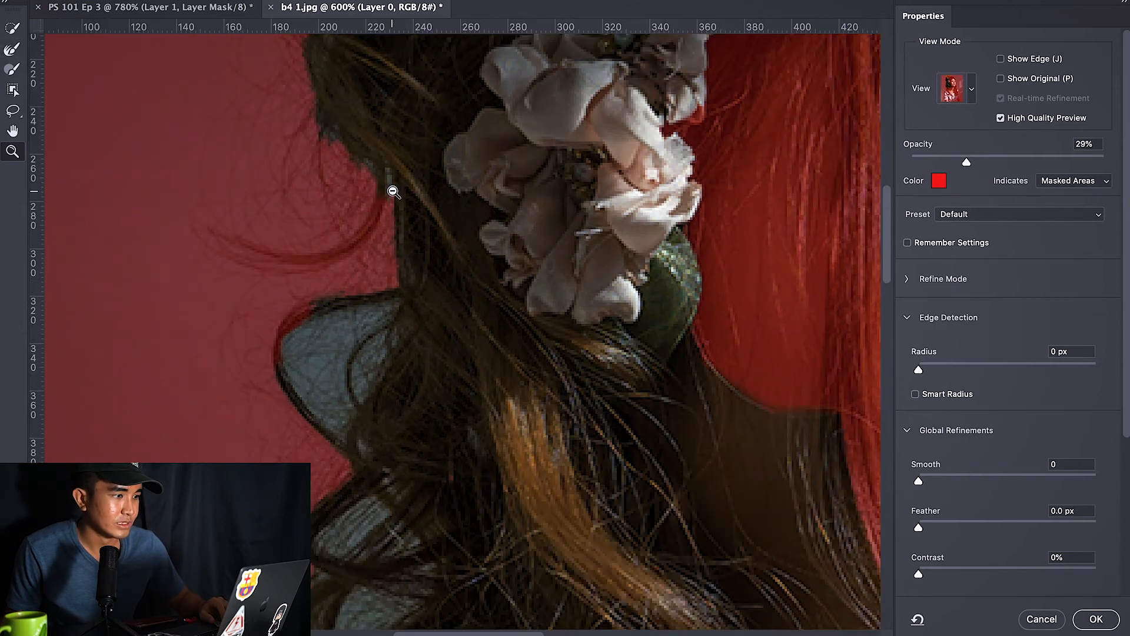
{"action": "left_click", "coordinate": [393, 192], "text": "alt"}
{"action": "left_click", "coordinate": [393, 192], "text": "alt"}
{"action": "scroll", "coordinate": [369, 135], "scroll_direction": "up", "scroll_amount": 2}
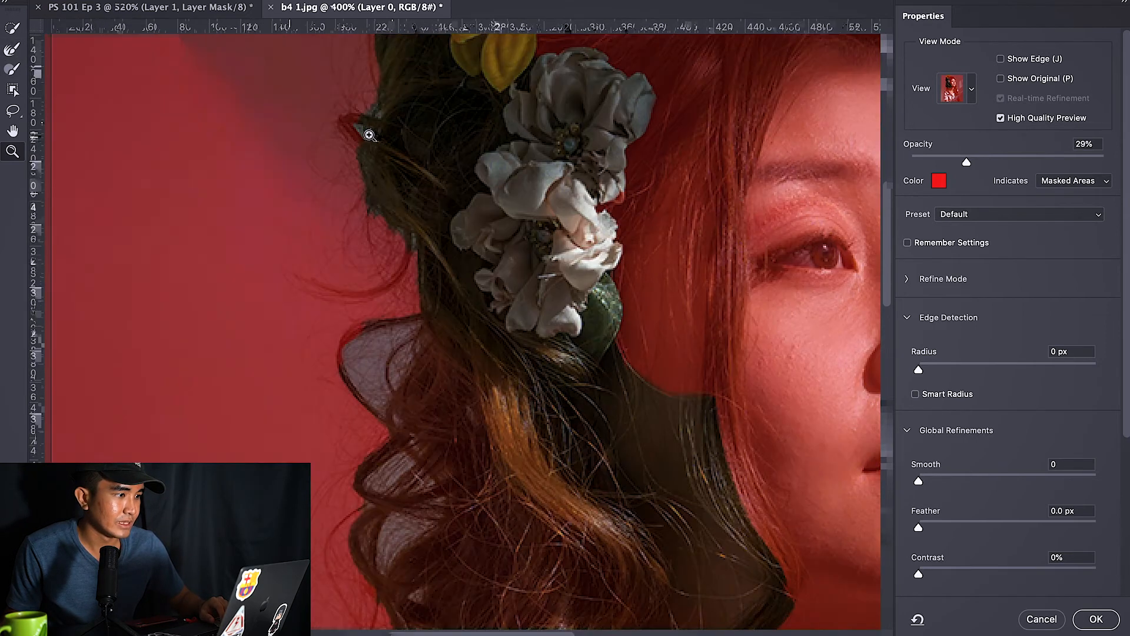
{"action": "left_click", "coordinate": [369, 135]}
{"action": "left_click", "coordinate": [369, 135]}
{"action": "left_click", "coordinate": [369, 135]}
{"action": "left_click", "coordinate": [611, 230], "text": "alt"}
{"action": "left_click", "coordinate": [611, 230], "text": "alt"}
{"action": "left_click", "coordinate": [611, 230], "text": "alt"}
{"action": "left_click", "coordinate": [611, 230], "text": "alt"}
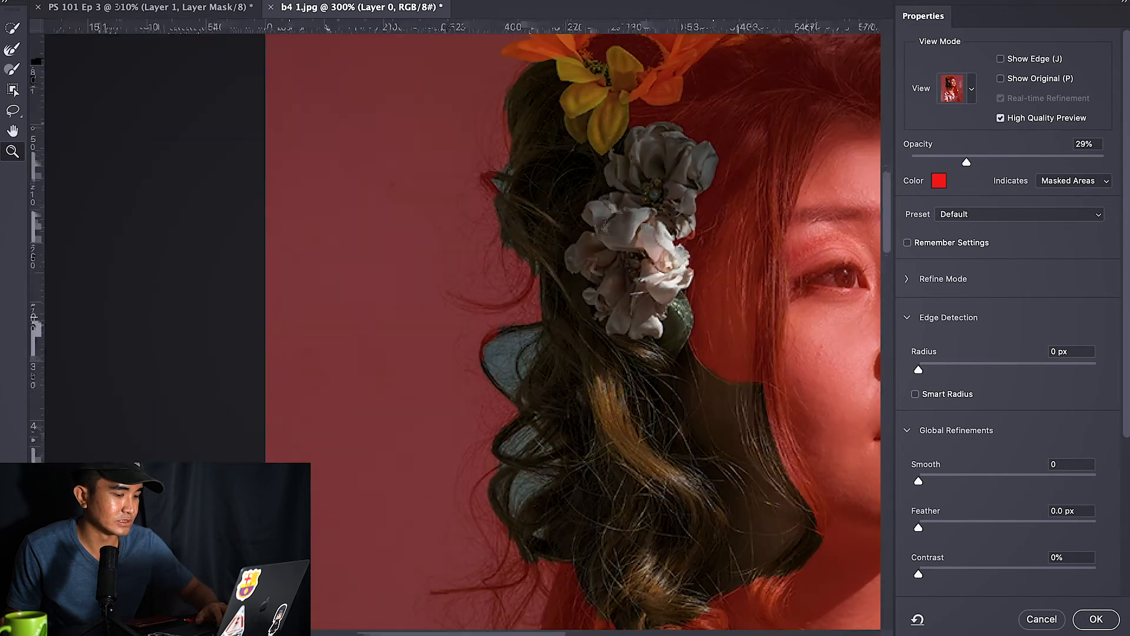
{"action": "key", "text": "h"}
{"action": "scroll", "coordinate": [486, 326], "scroll_direction": "right", "scroll_amount": 6}
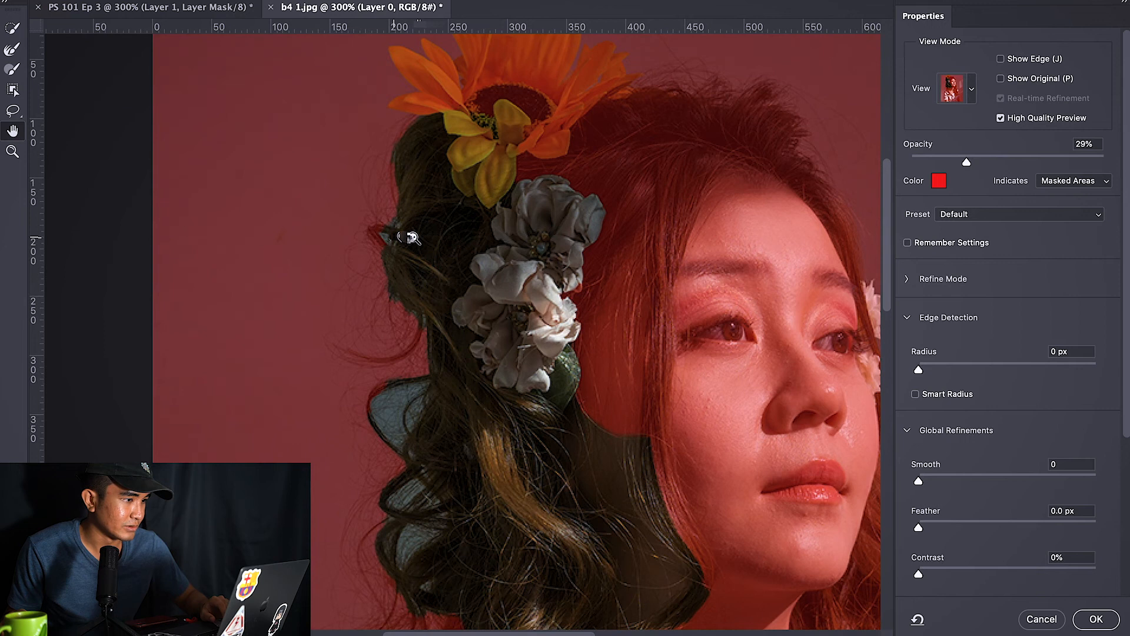
Step: Zoom in on the hair edge beside the flowers and brush along it with the Refine Edge Brush
{"action": "left_click", "coordinate": [412, 237]}
{"action": "left_click", "coordinate": [412, 238]}
{"action": "left_click", "coordinate": [412, 237]}
{"action": "left_click", "coordinate": [401, 231]}
{"action": "left_click", "coordinate": [400, 231]}
{"action": "left_click", "coordinate": [401, 230]}
{"action": "left_click", "coordinate": [400, 231]}
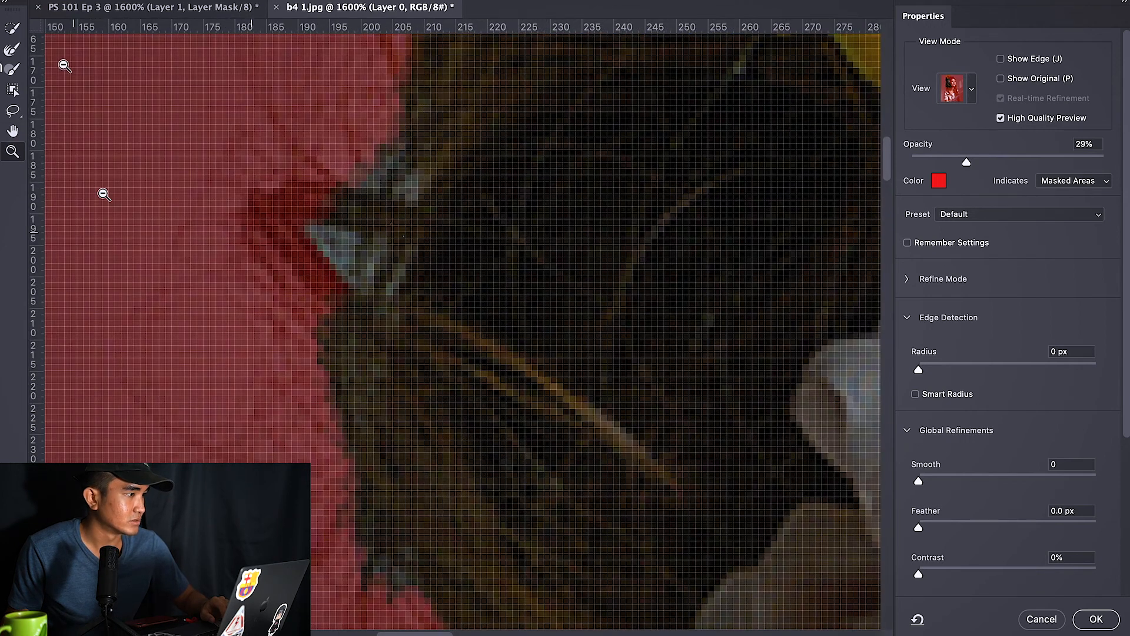
{"action": "key", "text": "r"}
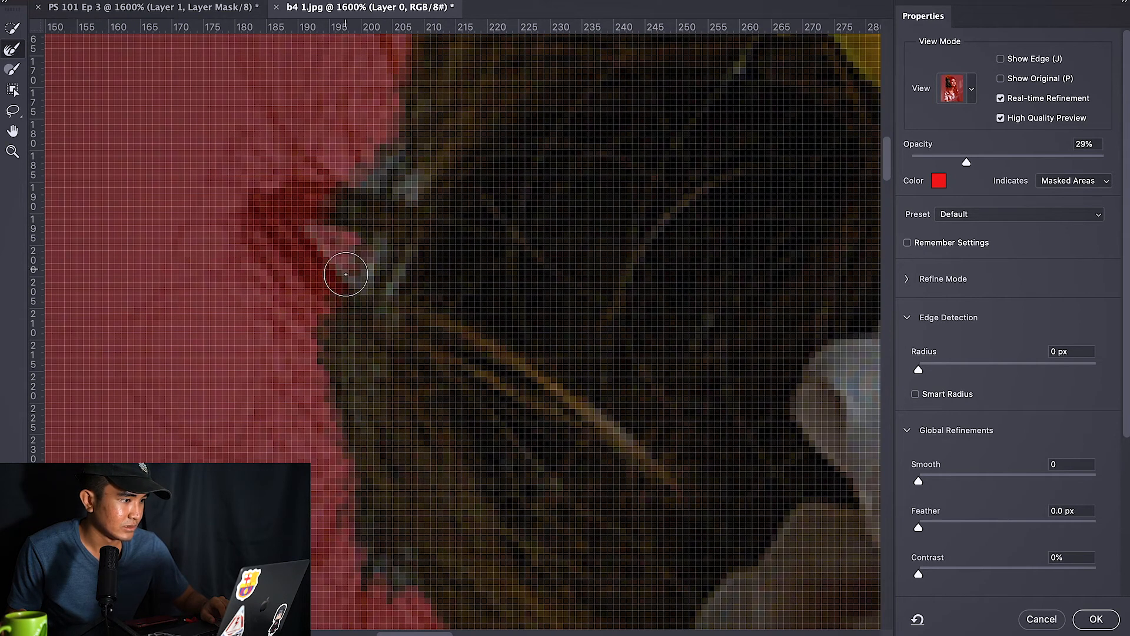
{"action": "left_click_drag", "start_coordinate": [405, 255], "coordinate": [385, 301]}
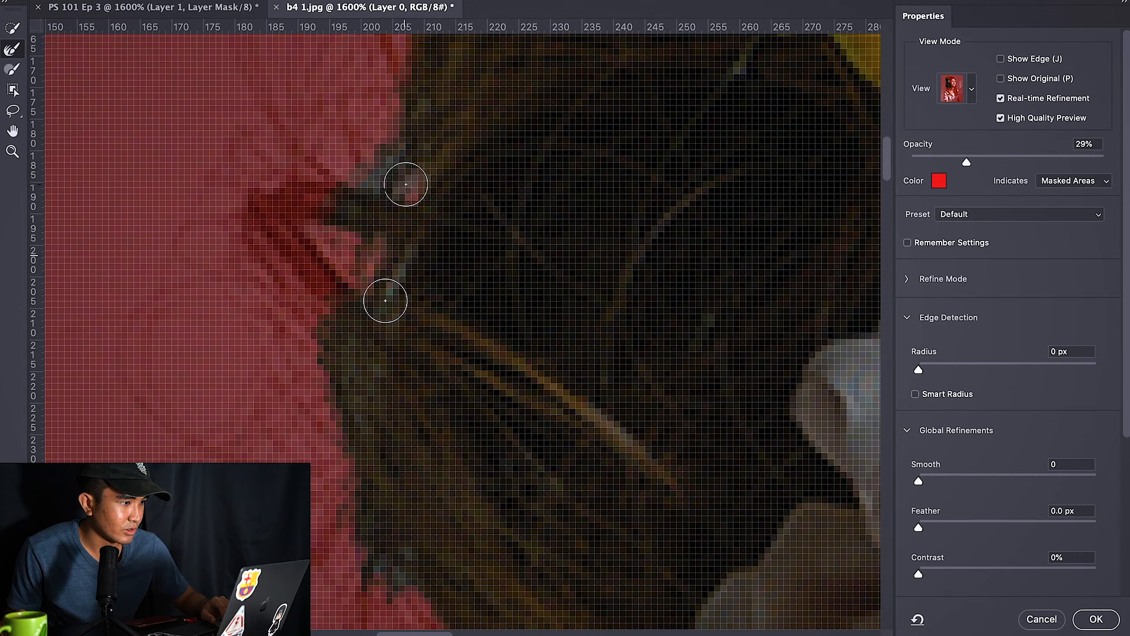
{"action": "left_click_drag", "start_coordinate": [500, 401], "coordinate": [431, 391]}
{"action": "left_click", "coordinate": [287, 179], "text": "alt"}
Step: Refine the selection edge around the sunflower petals with a resized Refine Edge Brush
{"action": "key", "text": "w"}
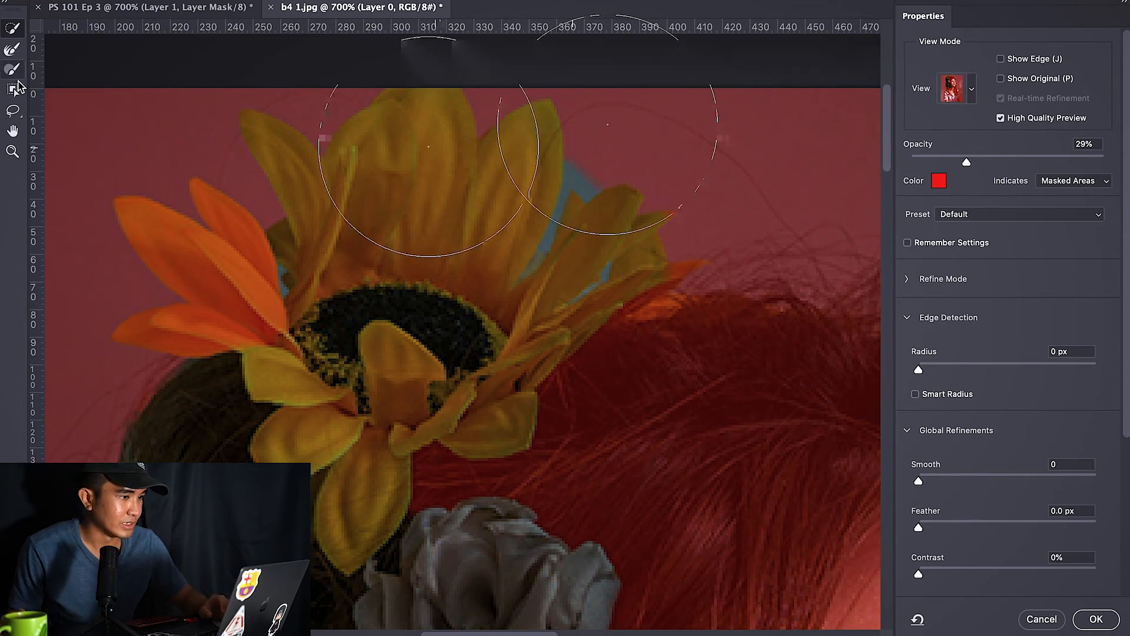
{"action": "key", "text": "bracketleft"}
{"action": "key", "text": "bracketleft"}
{"action": "key", "text": "bracketleft"}
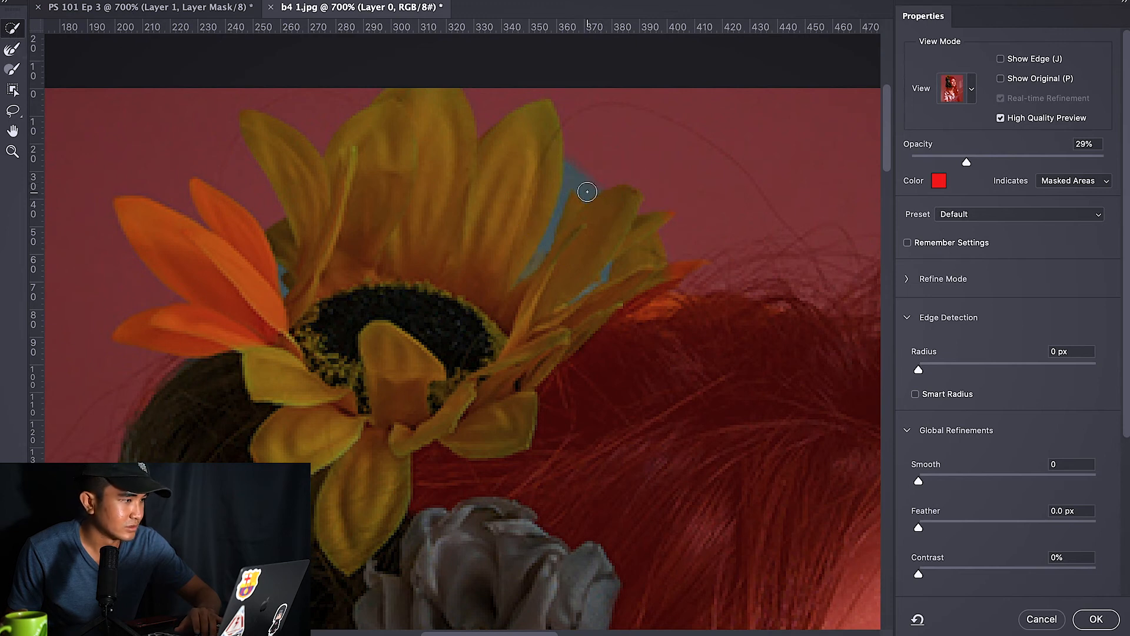
{"action": "left_click", "coordinate": [13, 50]}
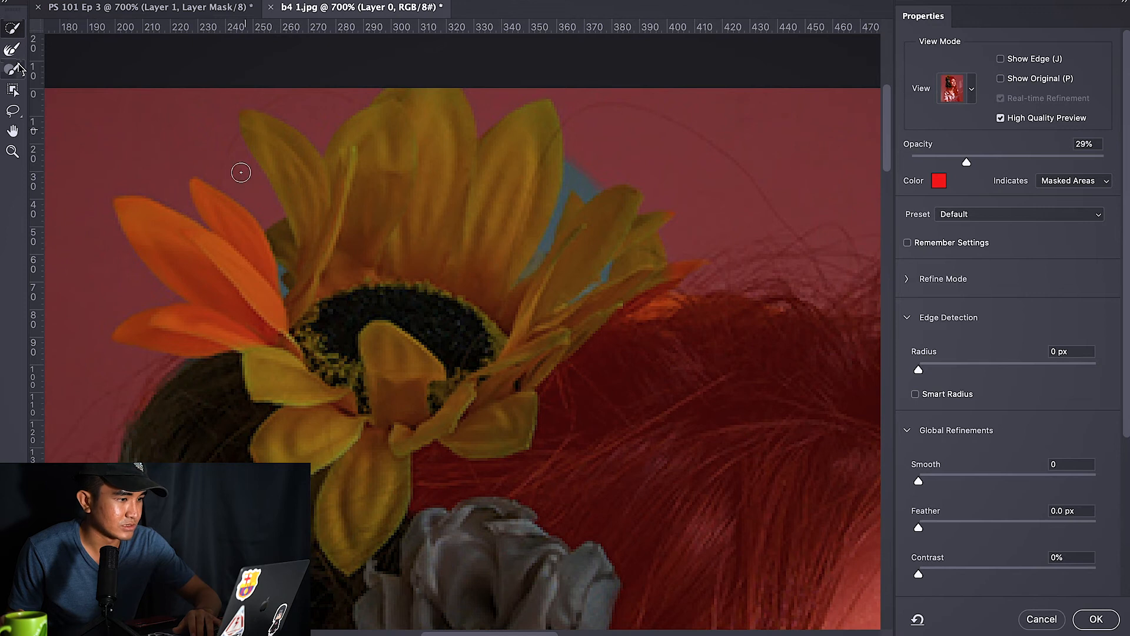
{"action": "key", "text": "]"}
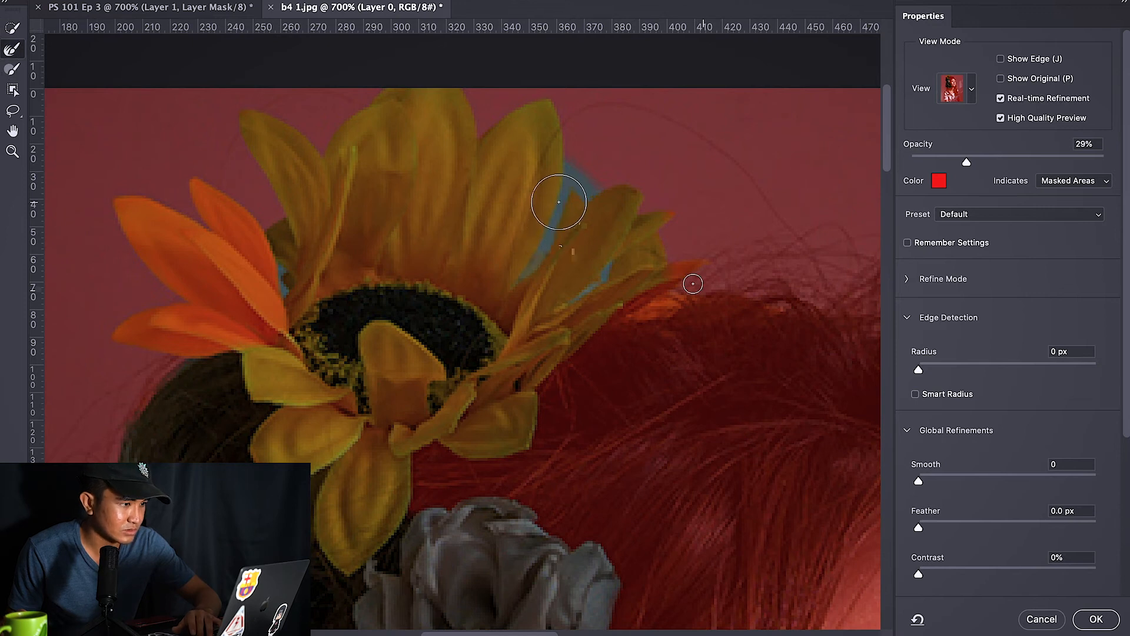
{"action": "mouse_move", "coordinate": [535, 263]}
{"action": "left_mouse_down"}
{"action": "mouse_move", "coordinate": [563, 222]}
{"action": "mouse_move", "coordinate": [575, 164]}
{"action": "mouse_move", "coordinate": [575, 182]}
{"action": "mouse_move", "coordinate": [594, 192]}
{"action": "left_mouse_up"}
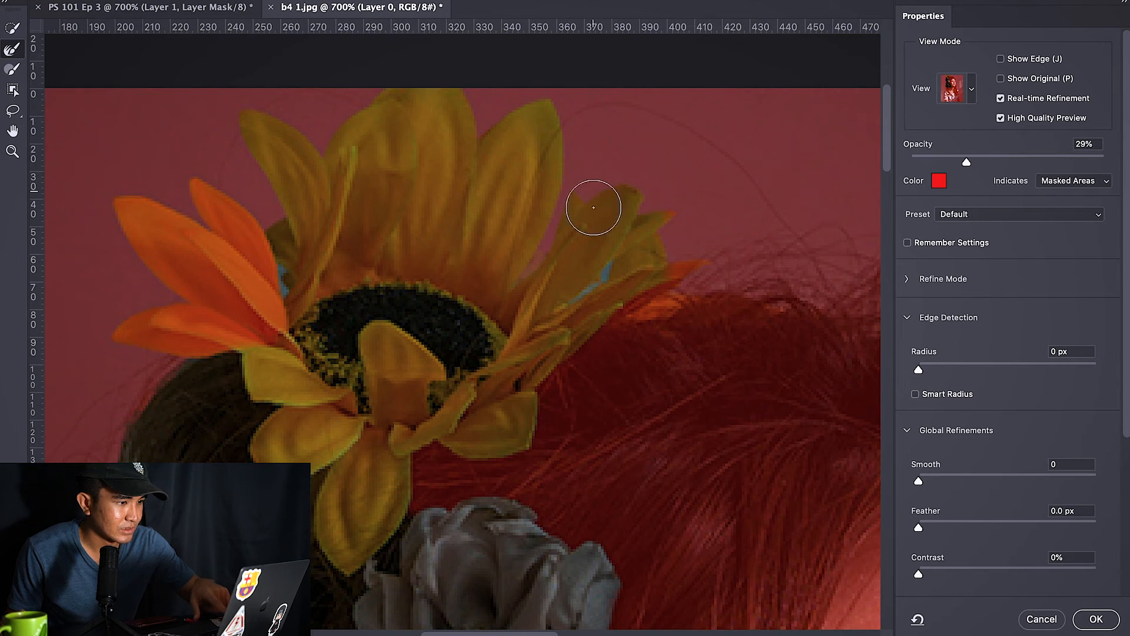
{"action": "left_click_drag", "start_coordinate": [610, 266], "coordinate": [604, 289]}
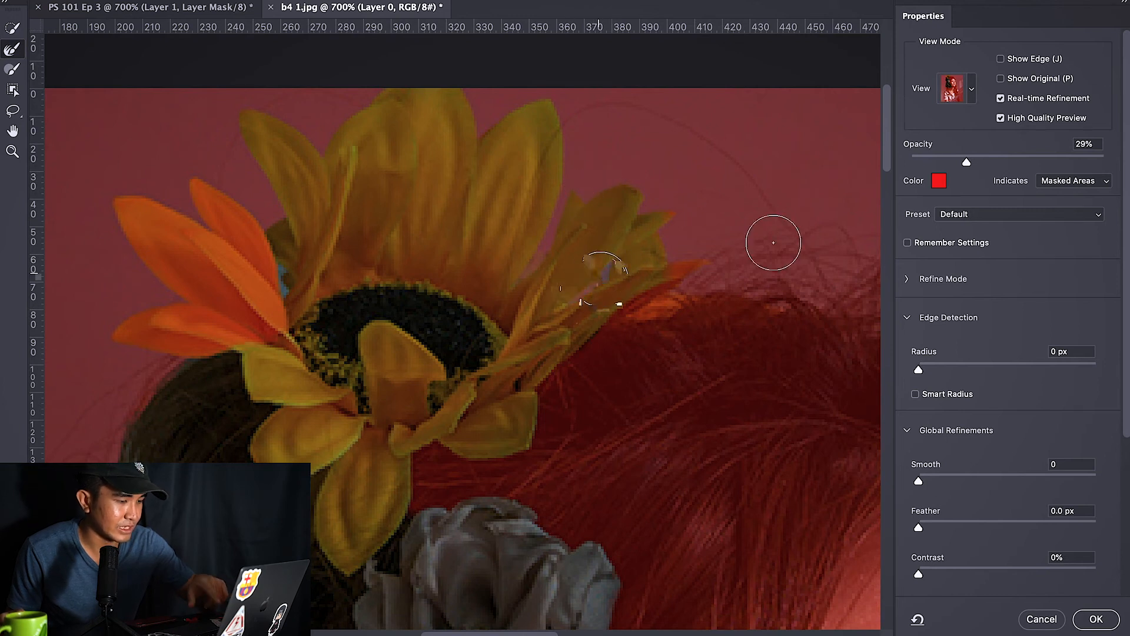
Step: Zoom in on the gap between the sunflower petals and refine it with the Refine Edge Brush
{"action": "key", "text": "z"}
{"action": "left_click", "coordinate": [281, 273]}
{"action": "left_click", "coordinate": [281, 272]}
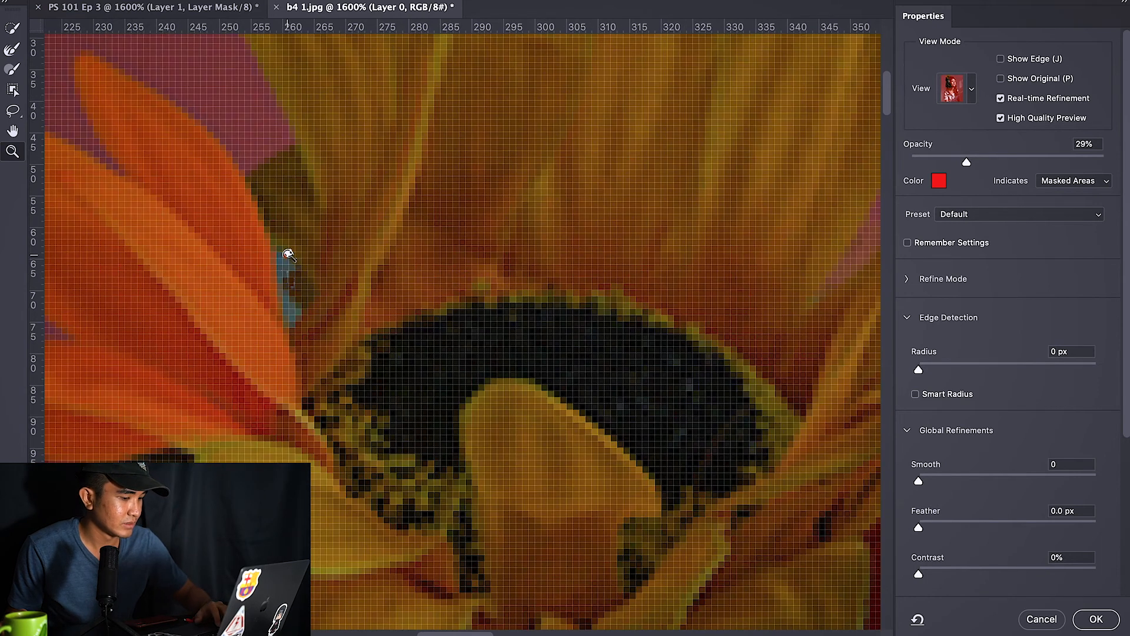
{"action": "left_click", "coordinate": [12, 49]}
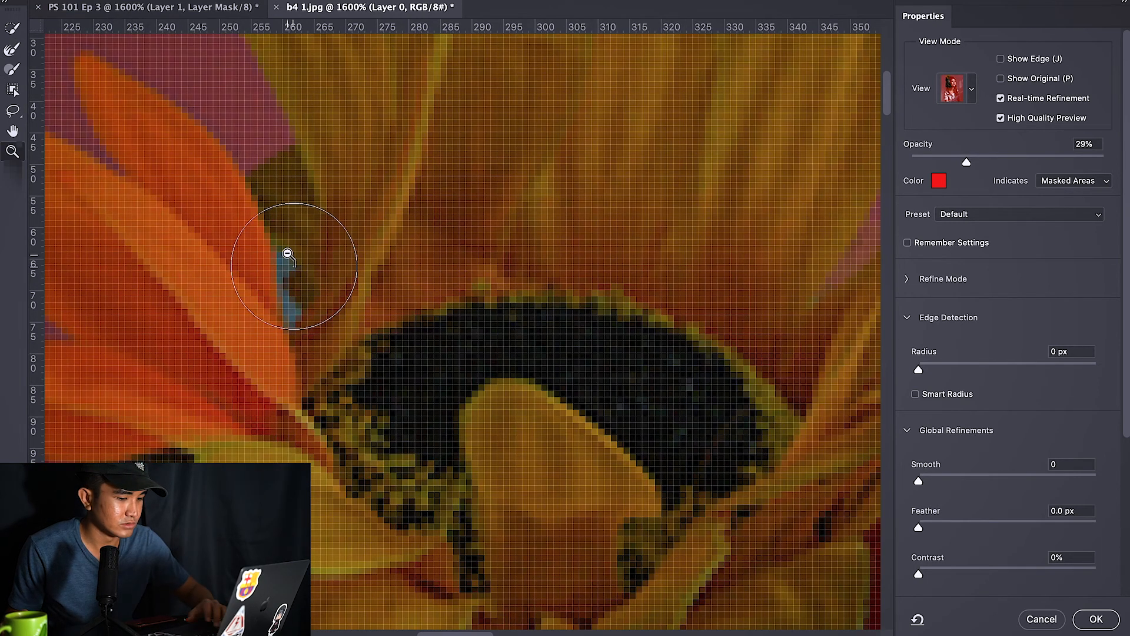
{"action": "mouse_move", "coordinate": [282, 262]}
{"action": "left_mouse_down"}
{"action": "mouse_move", "coordinate": [293, 314]}
{"action": "mouse_move", "coordinate": [285, 262]}
{"action": "left_mouse_up"}
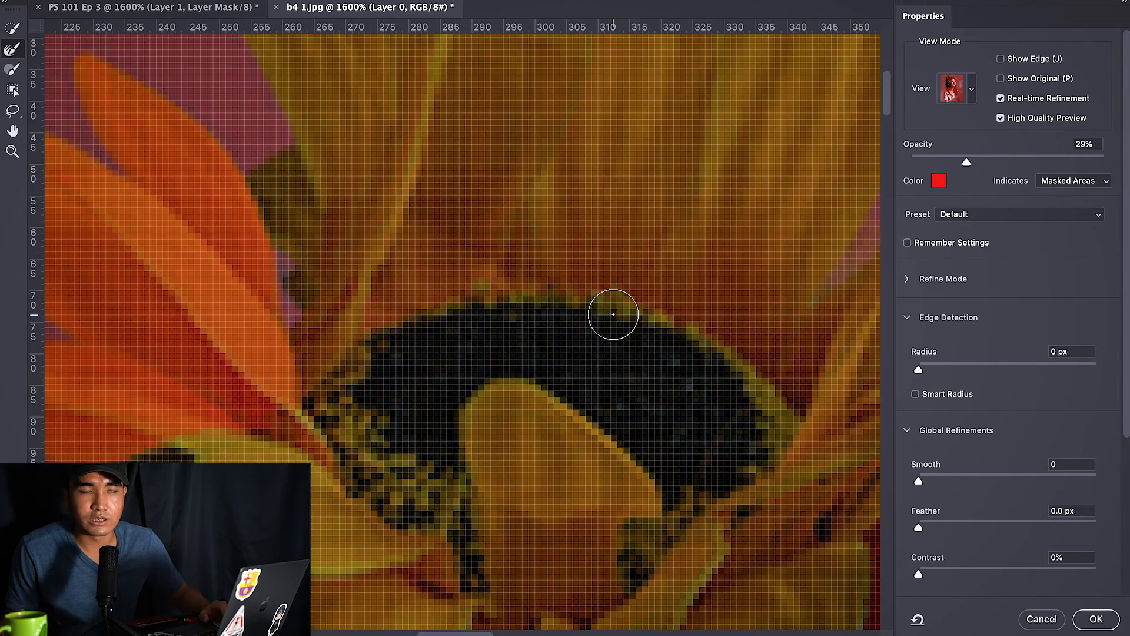
Step: Fit the image on screen, paint the face and neck into the selection with the Brush tool, and confirm Select and Mask
{"action": "key", "text": "z"}
{"action": "left_click", "coordinate": [517, 288], "text": "alt"}
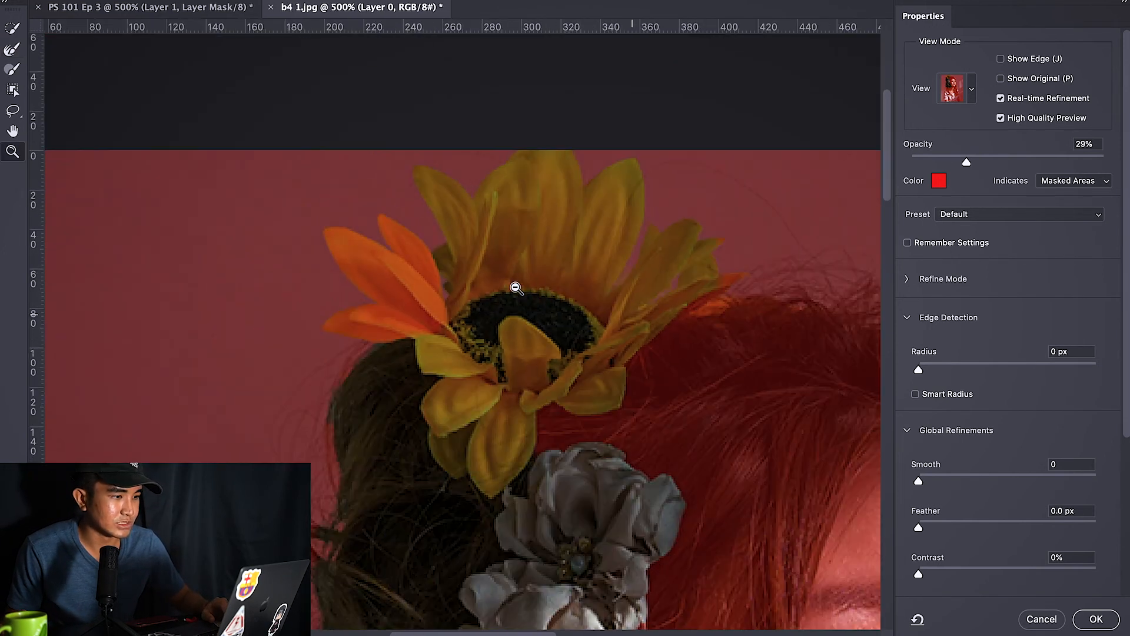
{"action": "left_click", "coordinate": [517, 288], "text": "alt"}
{"action": "left_click", "coordinate": [592, 326], "text": "alt"}
{"action": "left_click", "coordinate": [556, 318], "text": "alt"}
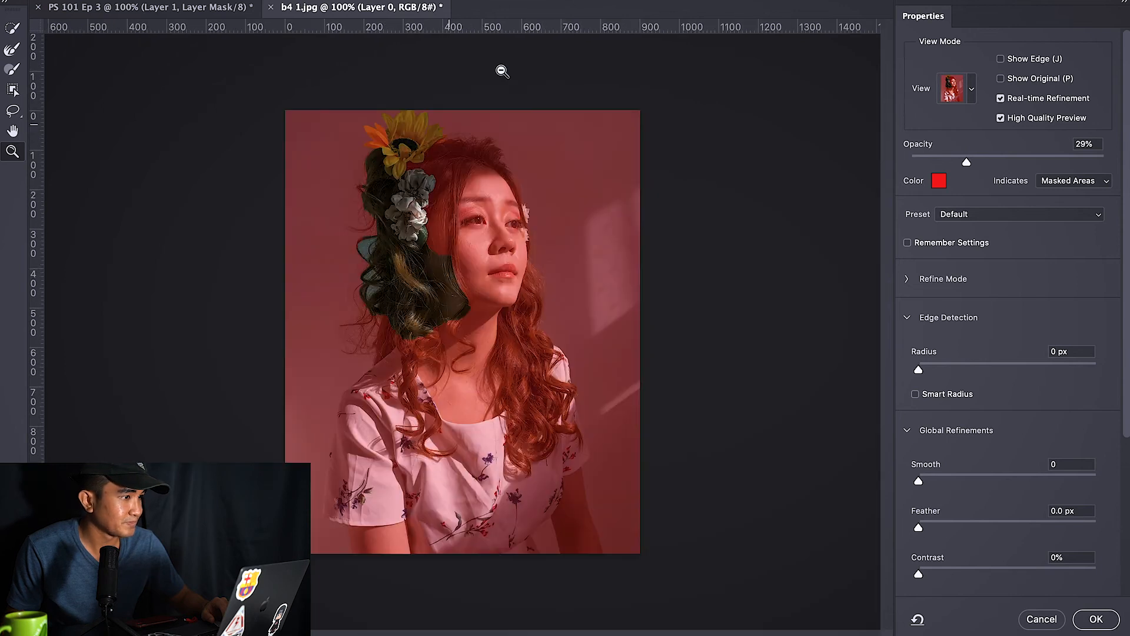
{"action": "key", "text": "super+0"}
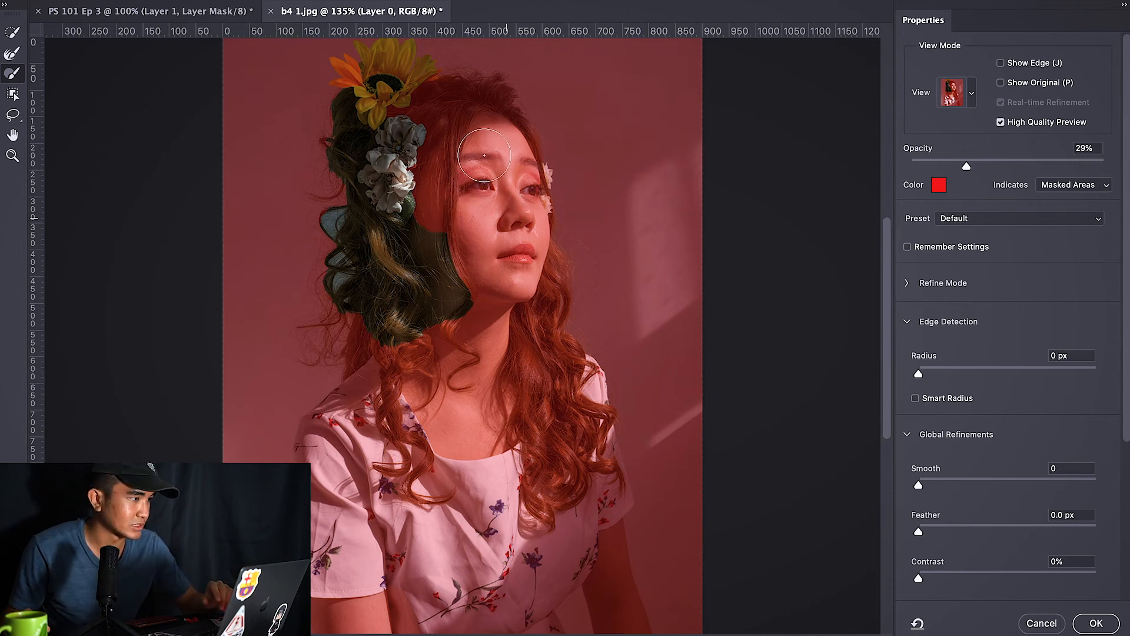
{"action": "mouse_move", "coordinate": [482, 129]}
{"action": "left_mouse_down"}
{"action": "mouse_move", "coordinate": [491, 206]}
{"action": "mouse_move", "coordinate": [474, 226]}
{"action": "mouse_move", "coordinate": [480, 277]}
{"action": "mouse_move", "coordinate": [510, 147]}
{"action": "mouse_move", "coordinate": [533, 188]}
{"action": "mouse_move", "coordinate": [521, 263]}
{"action": "left_mouse_up"}
{"action": "left_click_drag", "start_coordinate": [446, 144], "coordinate": [430, 208]}
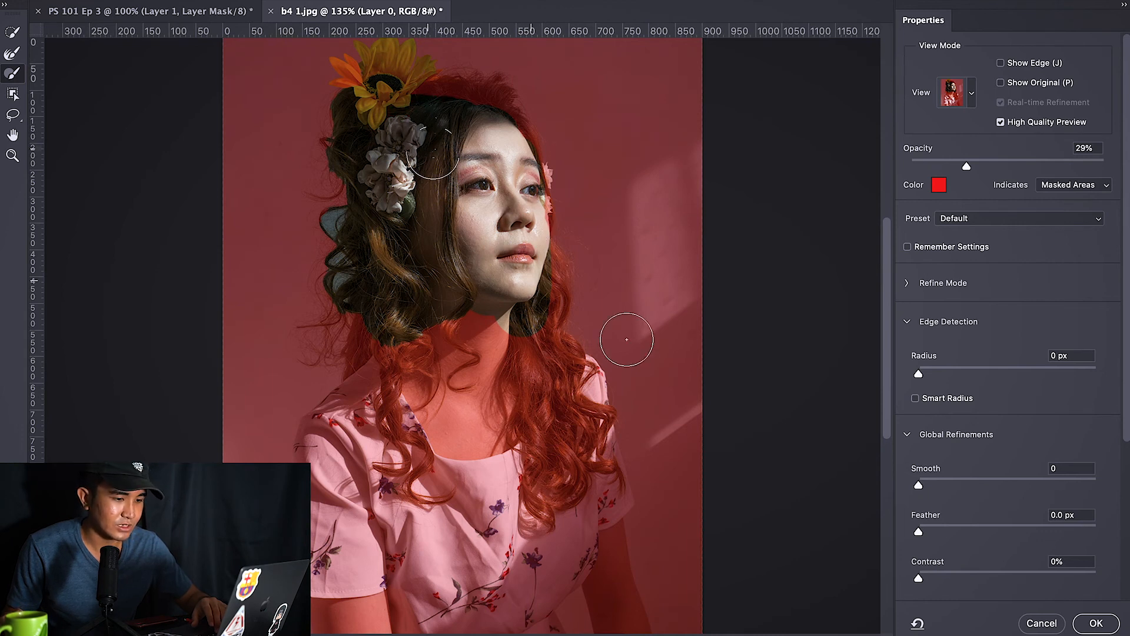
{"action": "left_click", "coordinate": [1094, 622]}
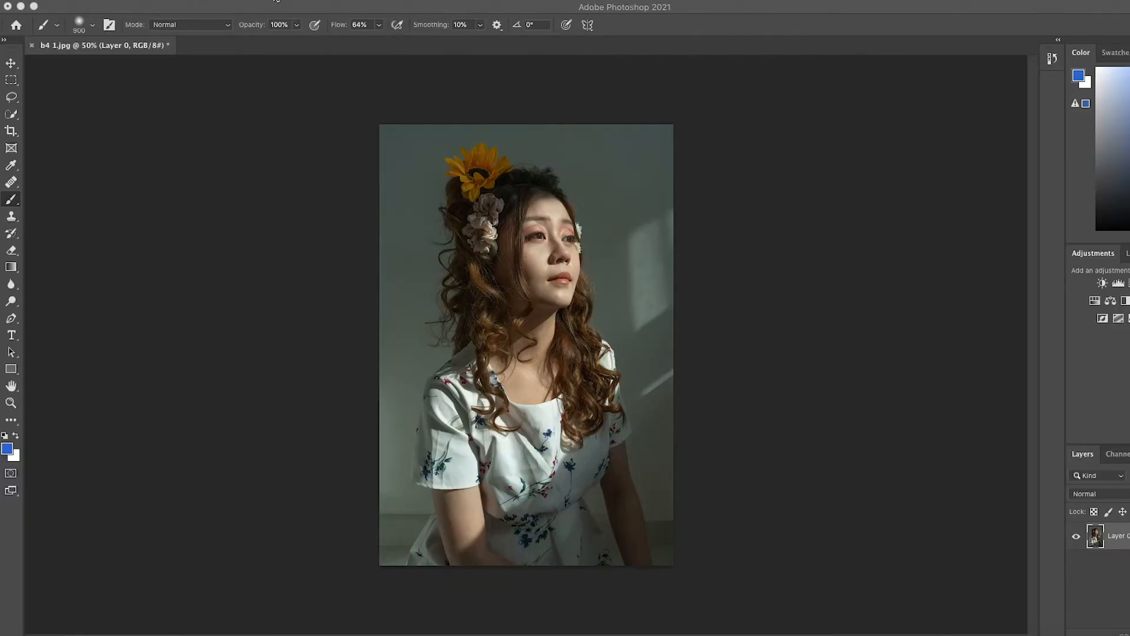
Step: Remove the portrait's background with the Discover Remove background quick action opened from Photoshop Help
{"action": "left_click", "coordinate": [276, 0]}
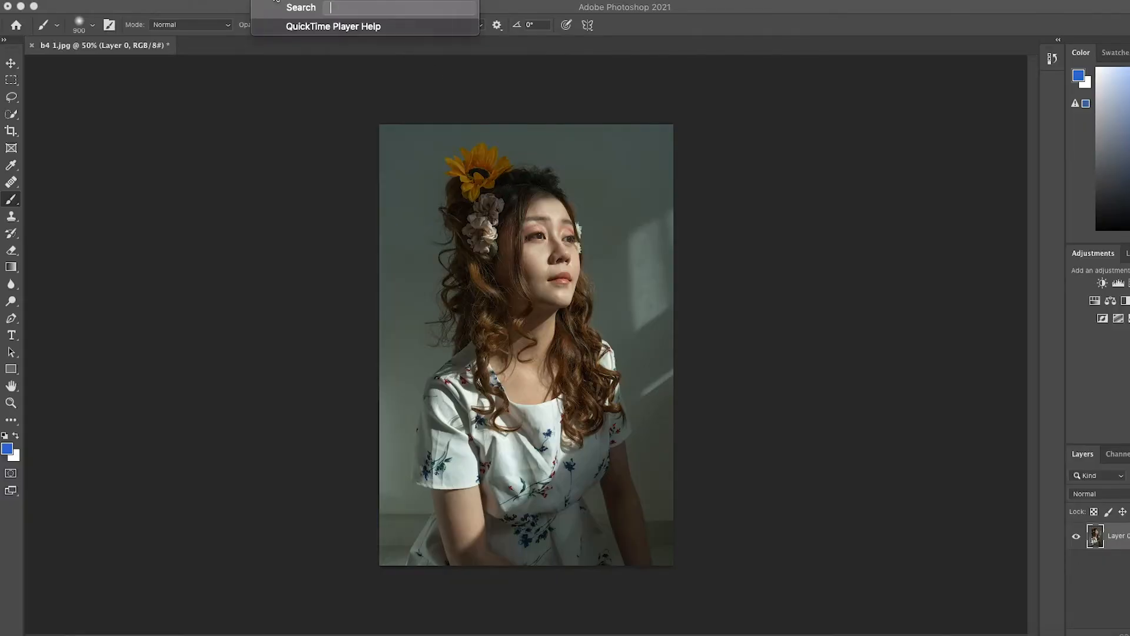
{"action": "left_click", "coordinate": [183, 3]}
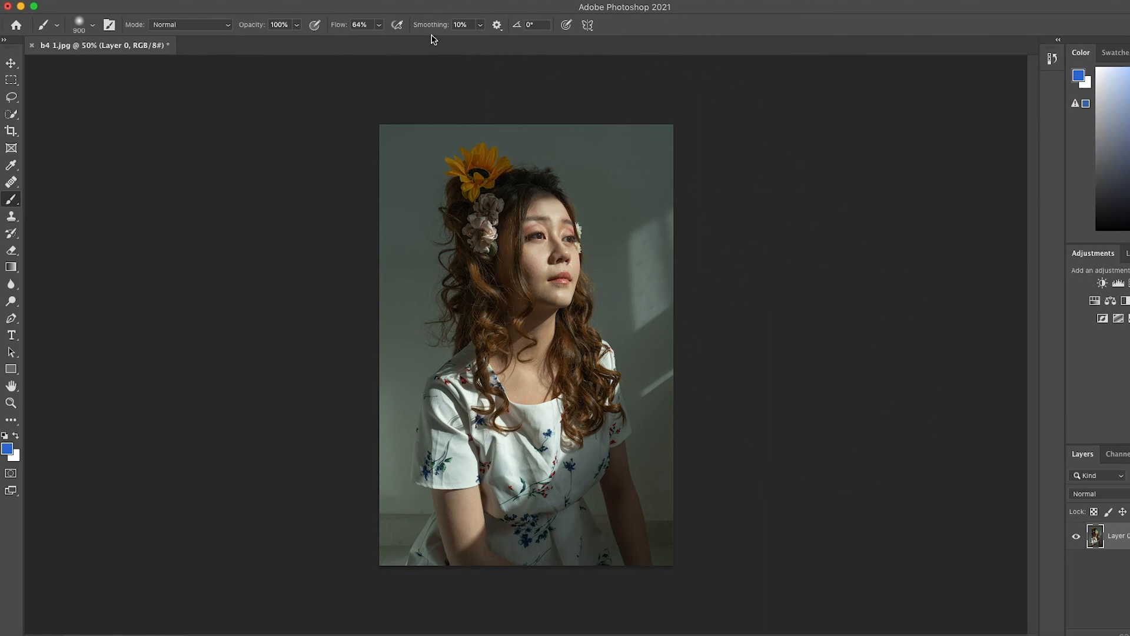
{"action": "left_click", "coordinate": [477, 2]}
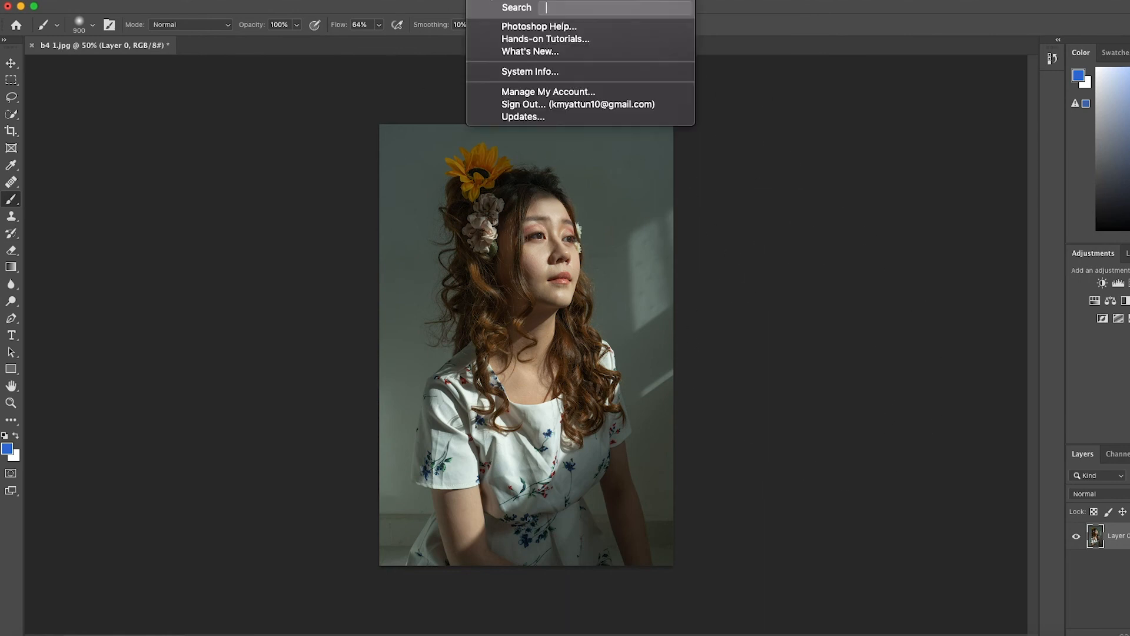
{"action": "left_click", "coordinate": [550, 26]}
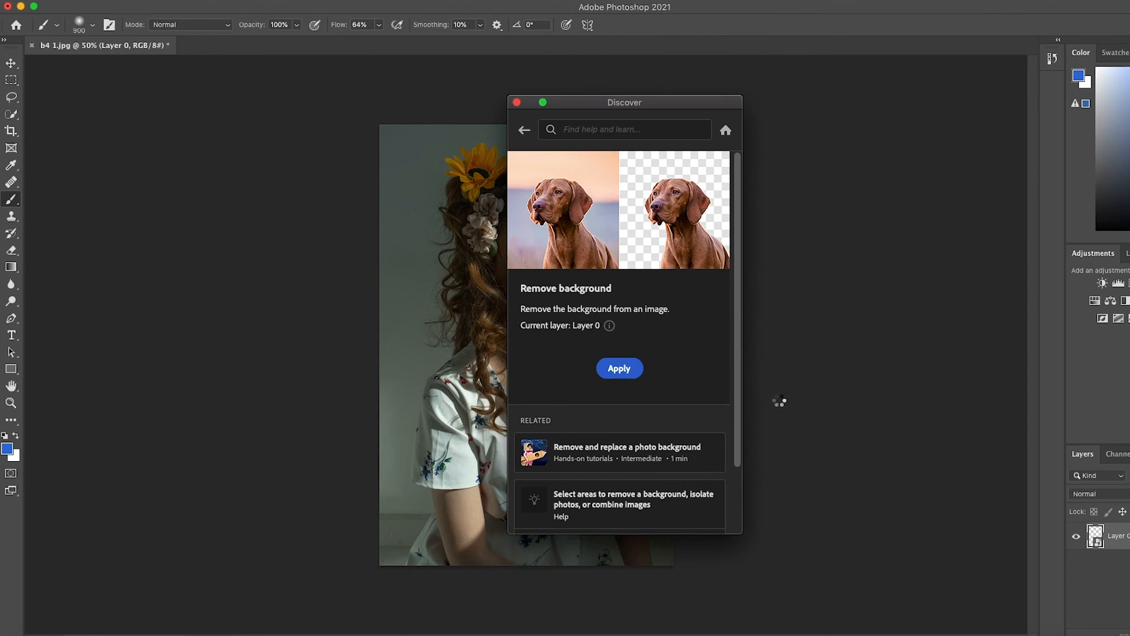
Step: Open Select and Mask on the masked layer and switch the Refine Mode to Object Aware
{"action": "key", "text": "w"}
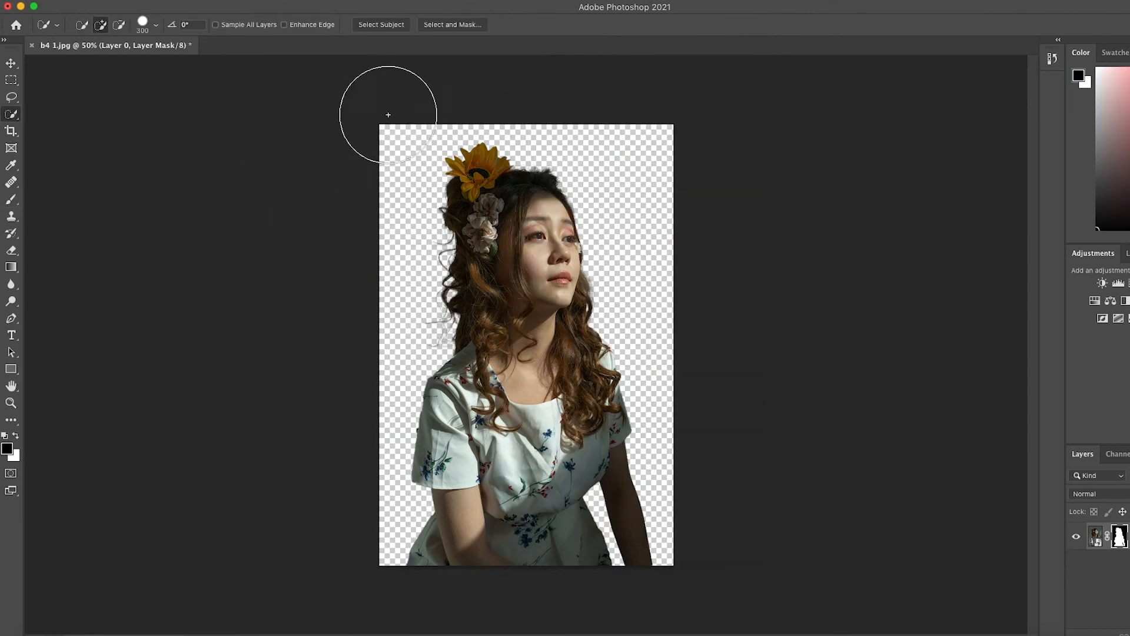
{"action": "left_click", "coordinate": [444, 25]}
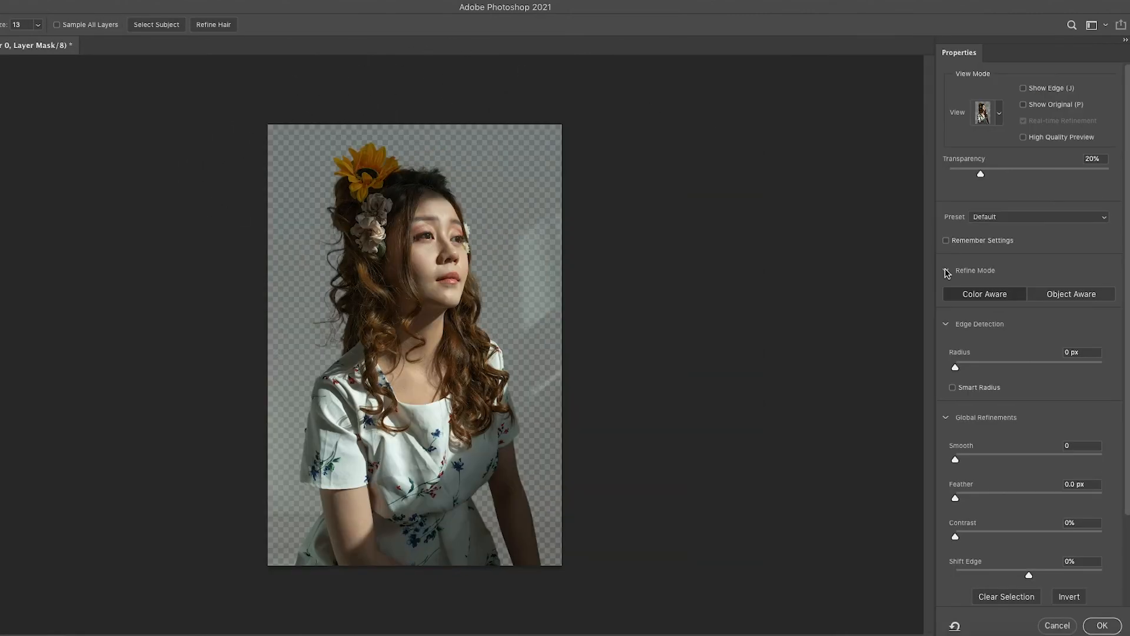
{"action": "left_click", "coordinate": [1066, 296]}
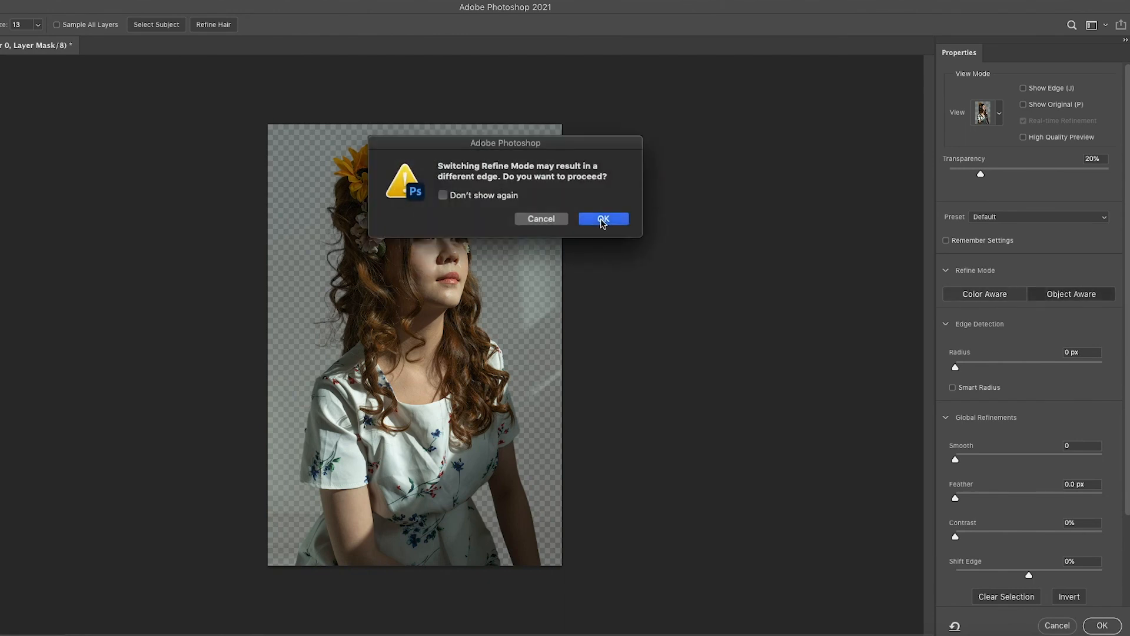
{"action": "left_click", "coordinate": [604, 220]}
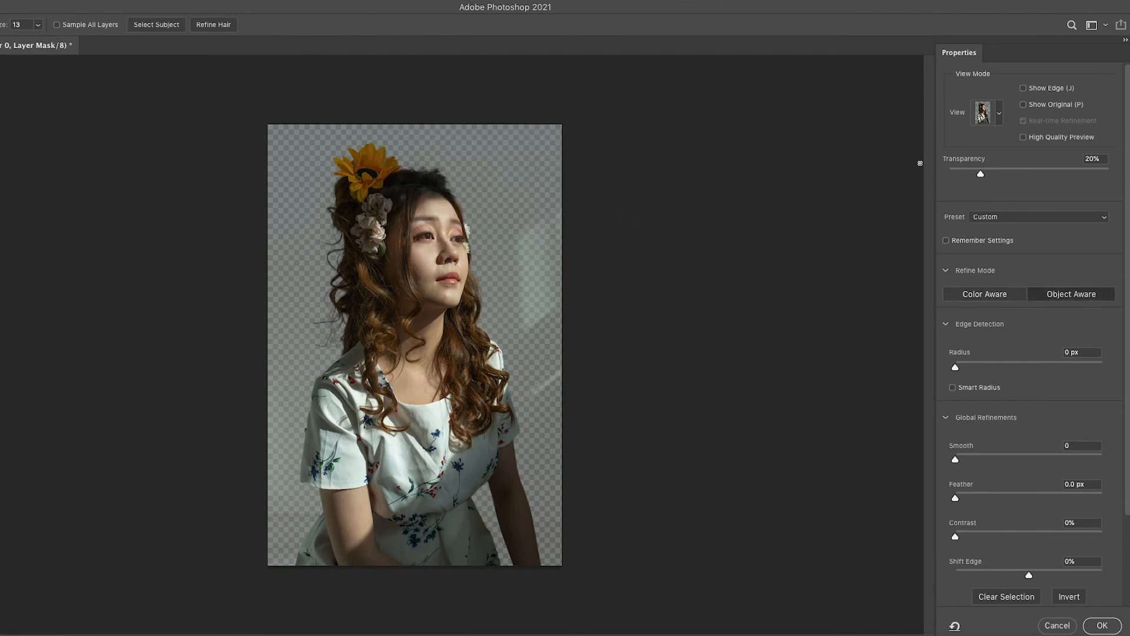
Step: Set Smooth to 25 and Feather to 1.0 px in the On White view and apply the refinement
{"action": "key", "text": "t"}
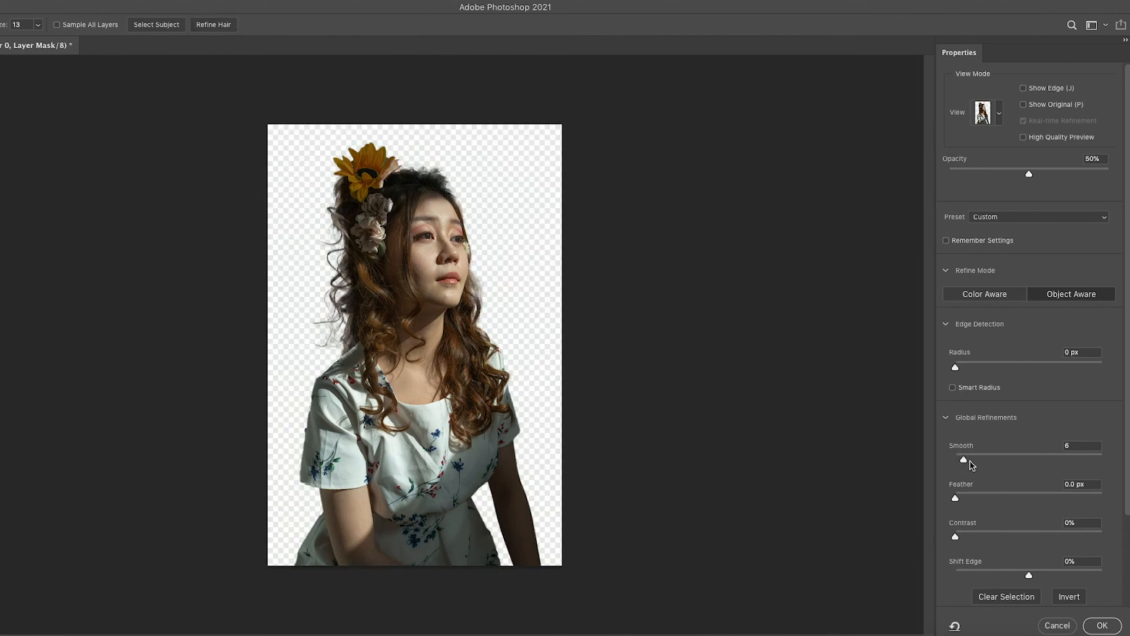
{"action": "left_click_drag", "start_coordinate": [960, 498], "coordinate": [964, 495]}
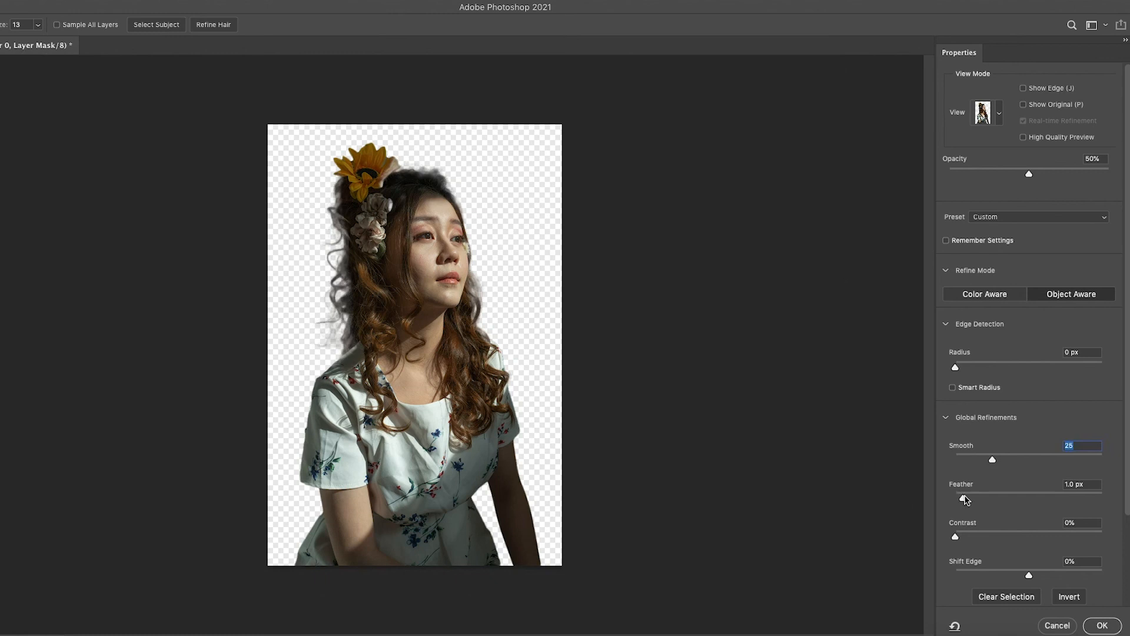
{"action": "key", "text": "Tab"}
{"action": "left_click", "coordinate": [1103, 625]}
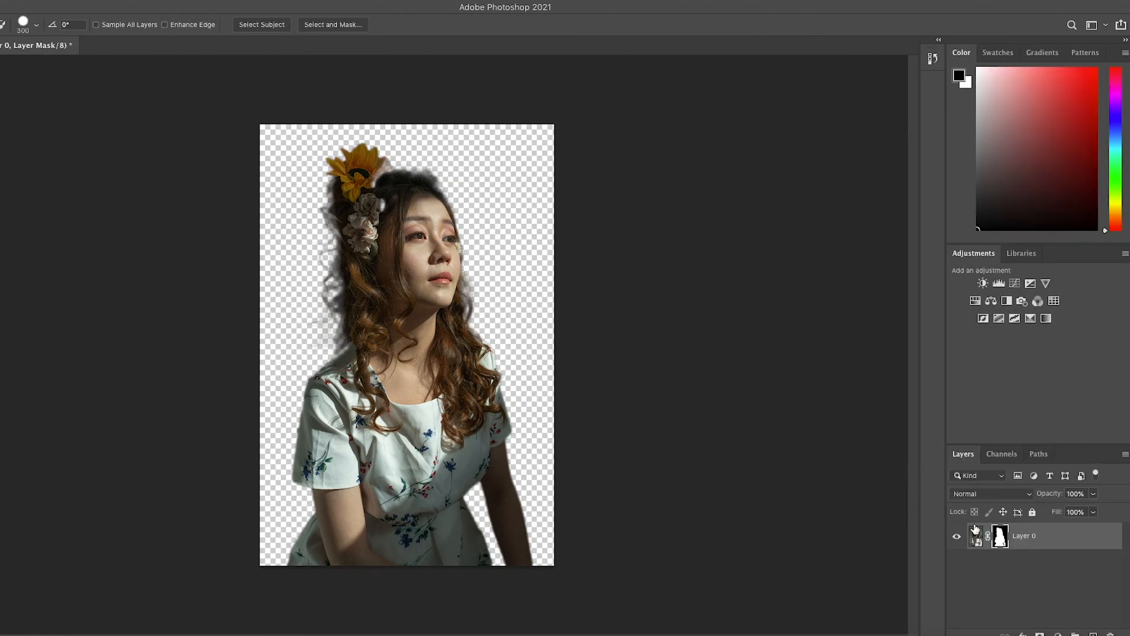